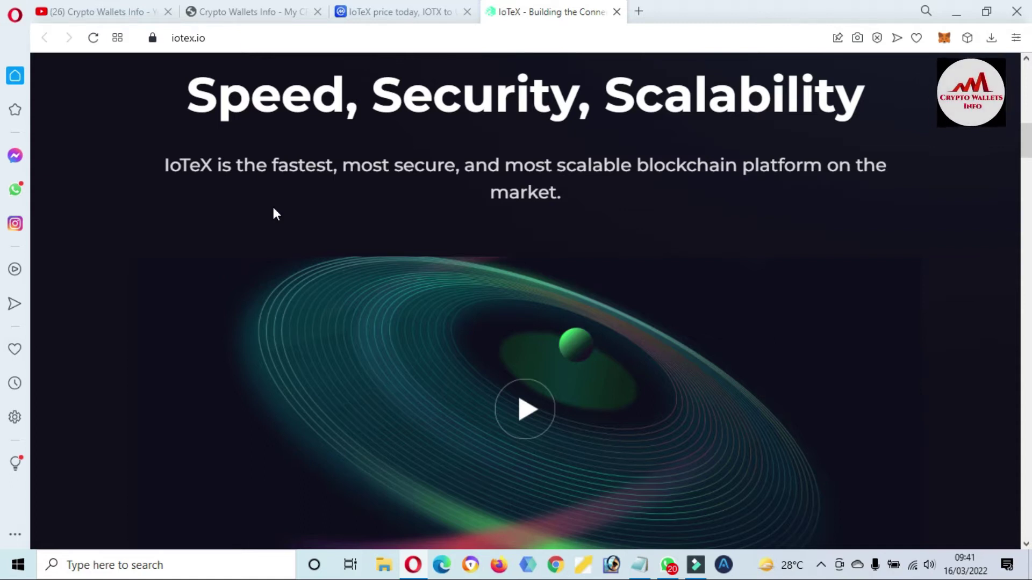
- Look through the IoTeX homepage from the platform overview down to the community links and newsletter section
{"action": "scroll", "coordinate": [3, 141], "scroll_direction": "down", "scroll_amount": 8}
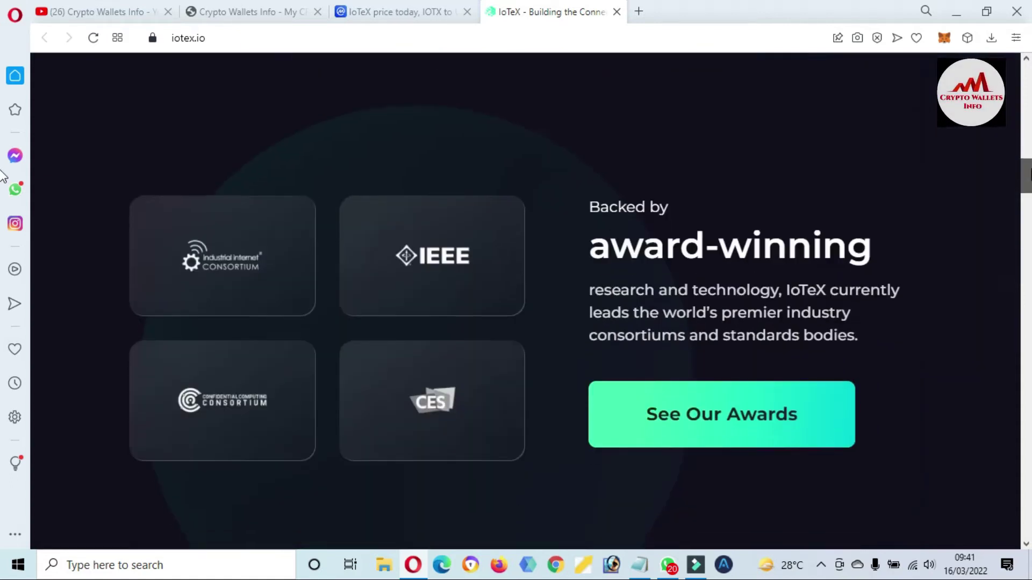
{"action": "scroll", "coordinate": [2, 178], "scroll_direction": "down", "scroll_amount": 8}
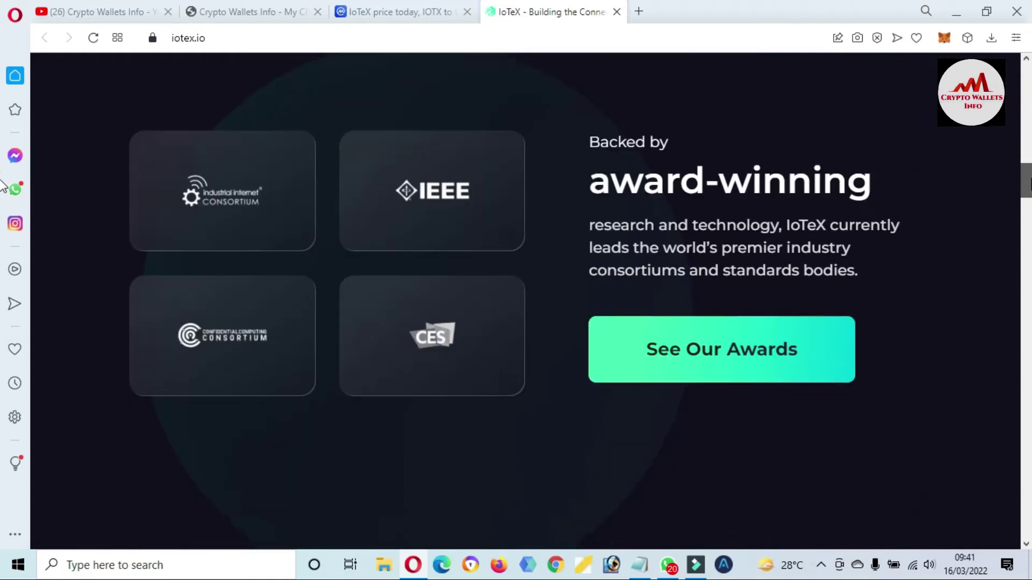
{"action": "scroll", "coordinate": [2, 221], "scroll_direction": "down", "scroll_amount": 5}
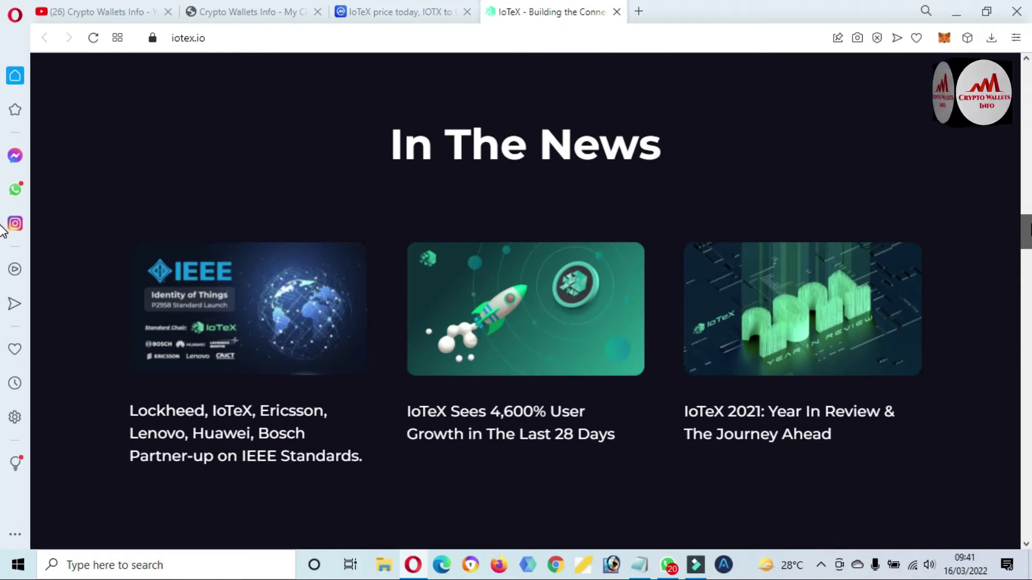
{"action": "scroll", "coordinate": [3, 231], "scroll_direction": "down", "scroll_amount": 5}
{"action": "scroll", "coordinate": [3, 268], "scroll_direction": "down", "scroll_amount": 1}
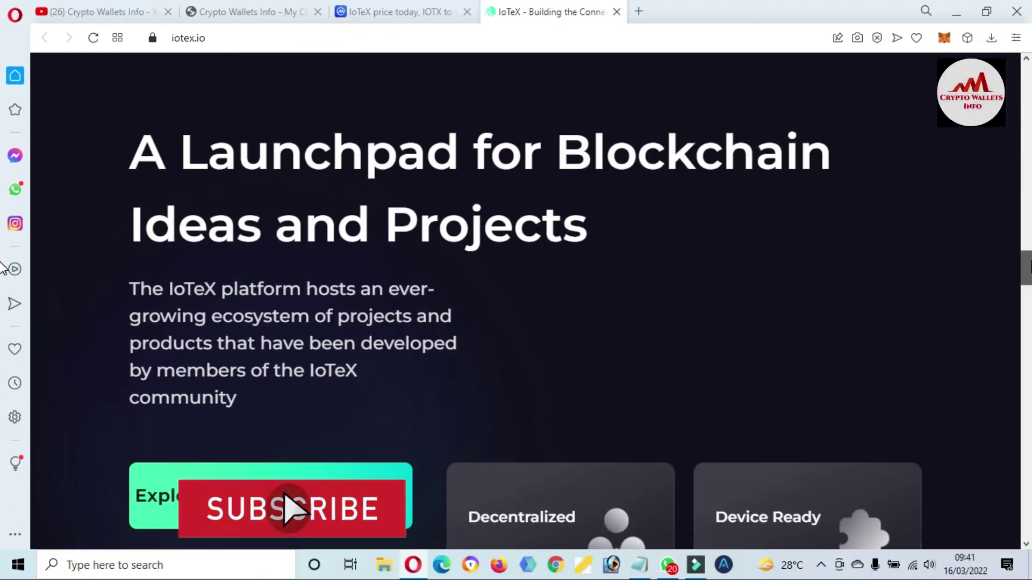
{"action": "scroll", "coordinate": [2, 282], "scroll_direction": "down", "scroll_amount": 1}
{"action": "scroll", "coordinate": [3, 284], "scroll_direction": "down", "scroll_amount": 8}
{"action": "scroll", "coordinate": [3, 288], "scroll_direction": "up", "scroll_amount": 4}
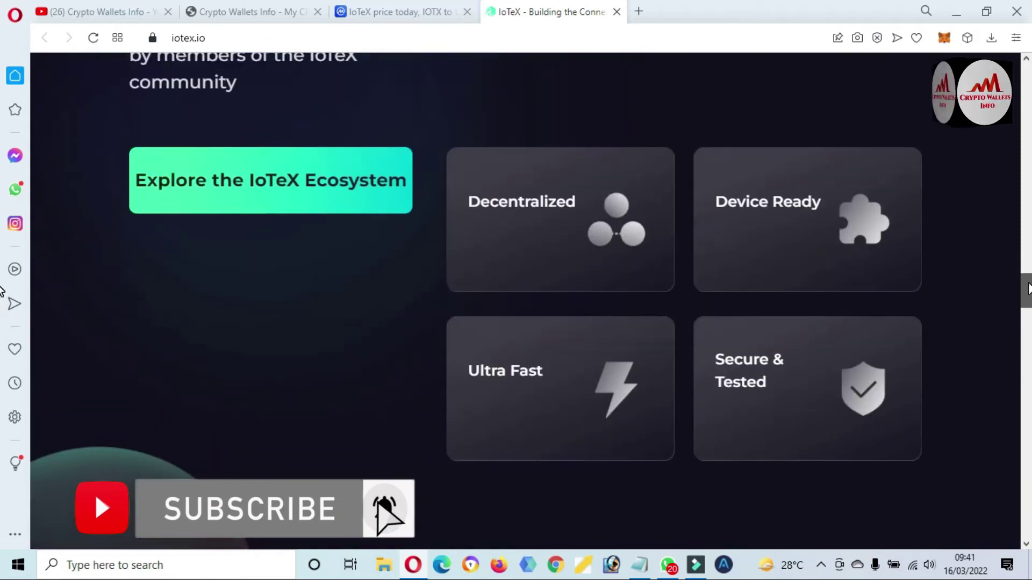
{"action": "scroll", "coordinate": [1, 290], "scroll_direction": "down", "scroll_amount": 5}
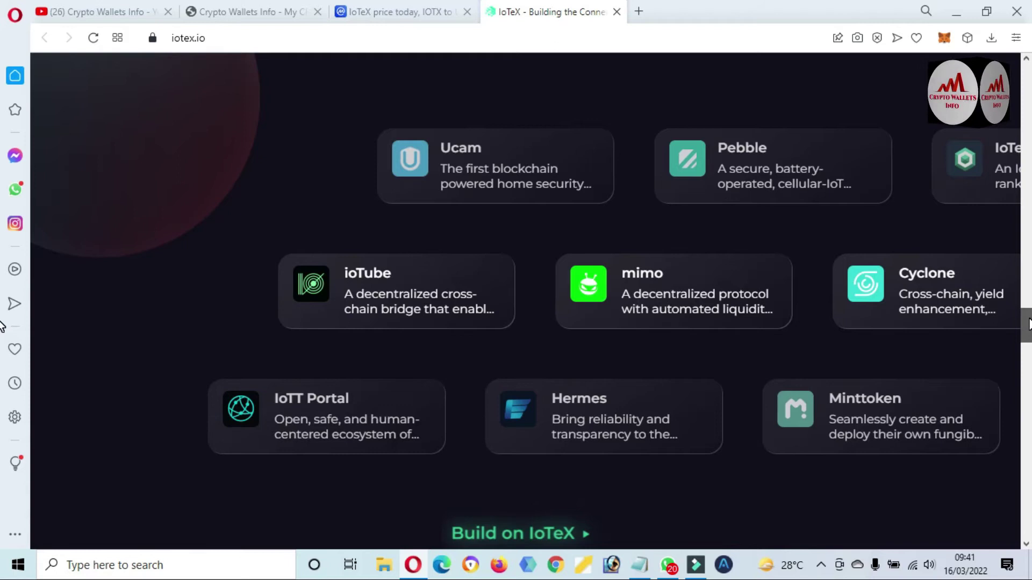
{"action": "scroll", "coordinate": [2, 327], "scroll_direction": "up", "scroll_amount": 5}
{"action": "scroll", "coordinate": [2, 339], "scroll_direction": "down", "scroll_amount": 10}
{"action": "scroll", "coordinate": [2, 353], "scroll_direction": "down", "scroll_amount": 10}
{"action": "scroll", "coordinate": [2, 398], "scroll_direction": "down", "scroll_amount": 10}
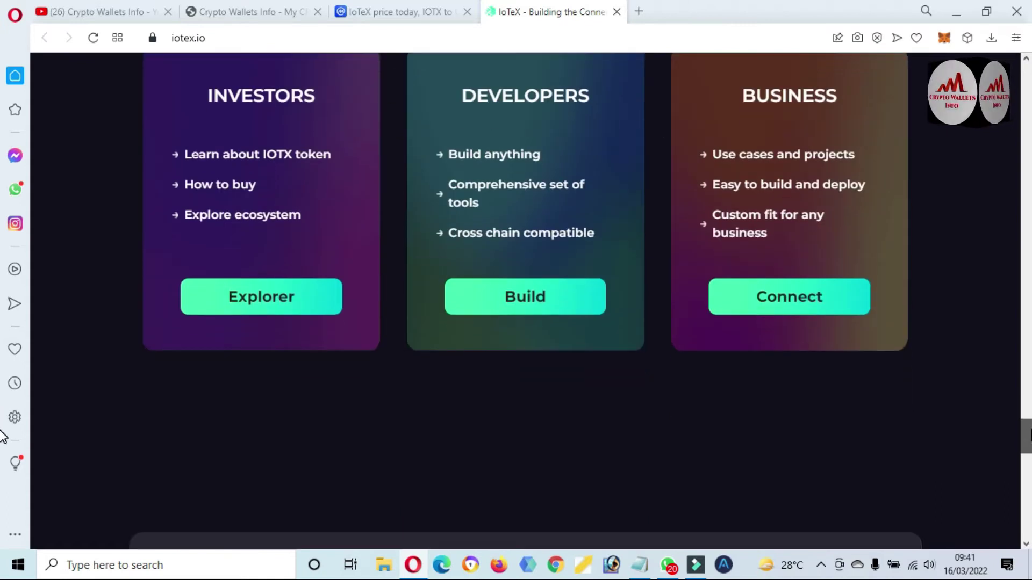
{"action": "scroll", "coordinate": [2, 435], "scroll_direction": "up", "scroll_amount": 1}
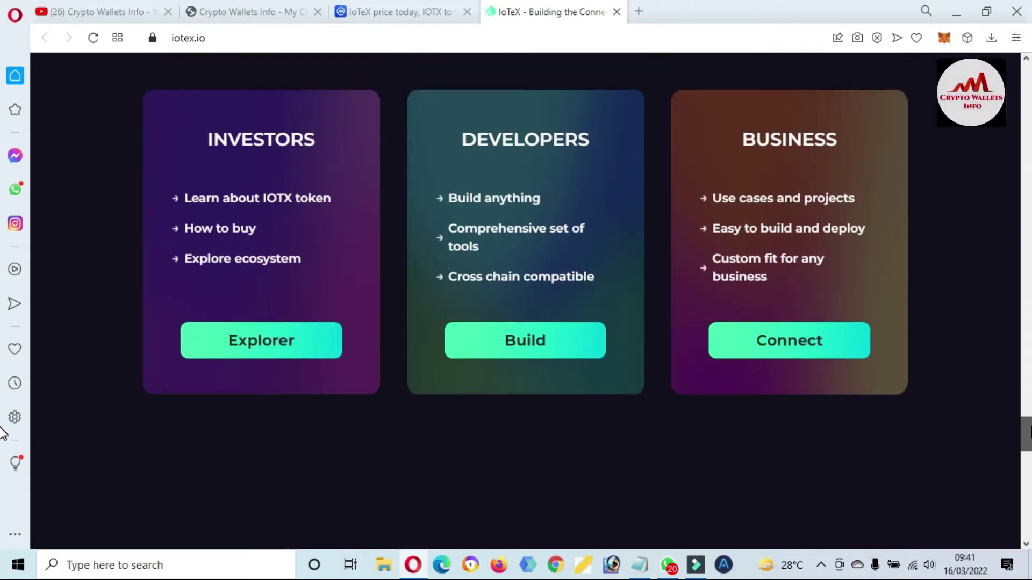
{"action": "scroll", "coordinate": [2, 434], "scroll_direction": "down", "scroll_amount": 12}
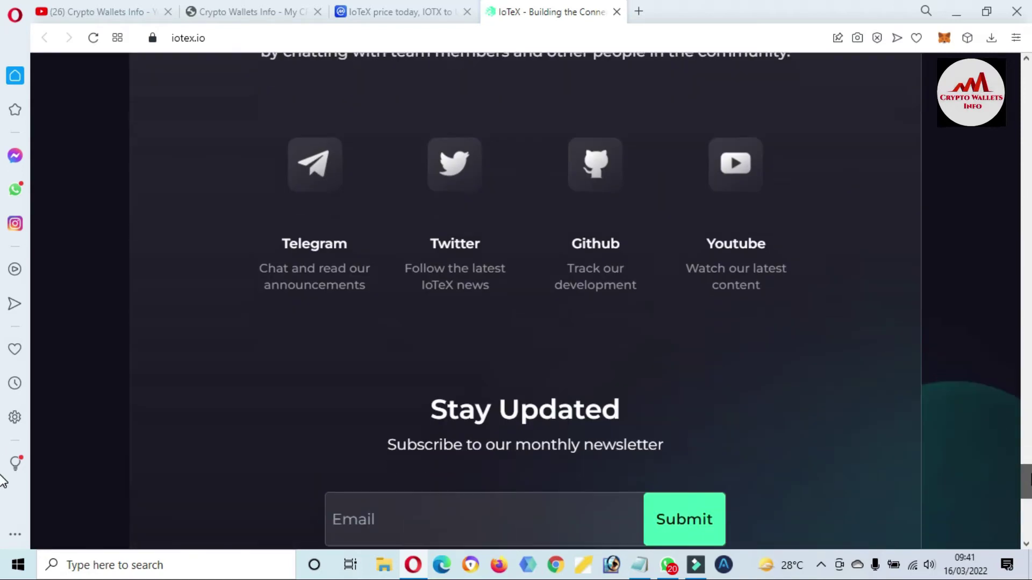
{"action": "key", "text": "Home"}
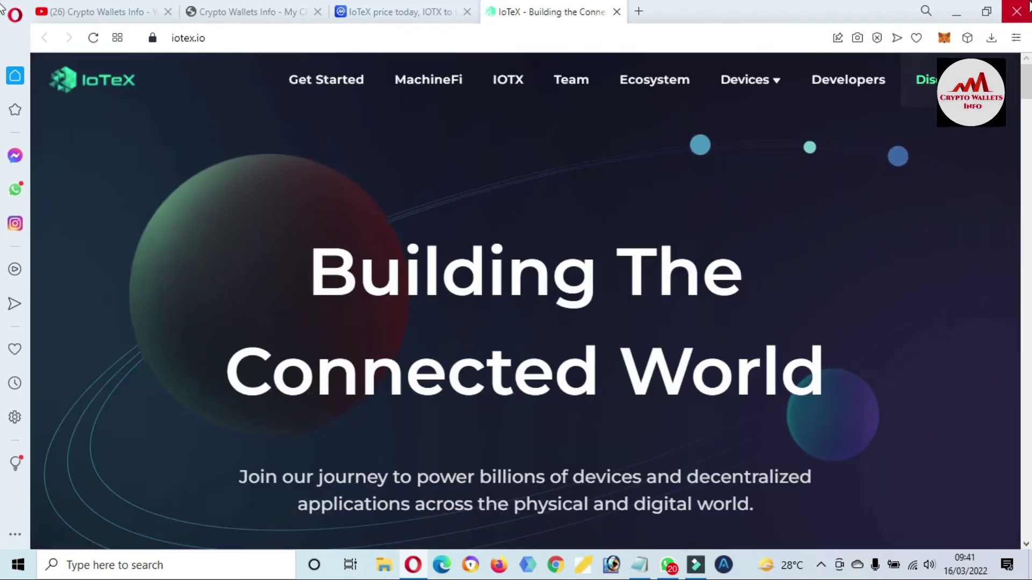
- Open the IoTeX Ecosystem page and look through its featured projects
{"action": "left_click", "coordinate": [662, 84]}
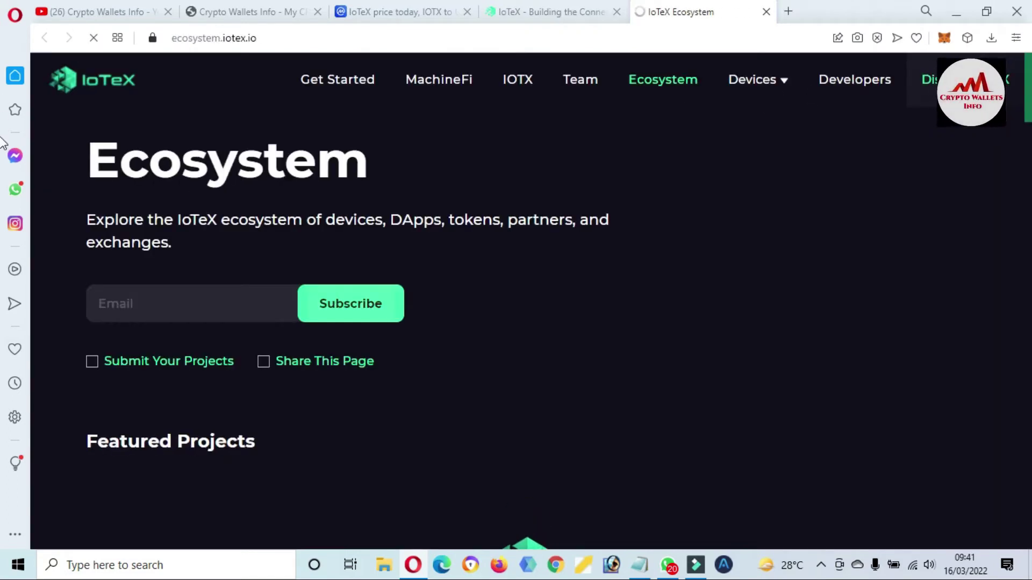
{"action": "scroll", "coordinate": [3, 140], "scroll_direction": "down", "scroll_amount": 5}
{"action": "scroll", "coordinate": [3, 143], "scroll_direction": "down", "scroll_amount": 1}
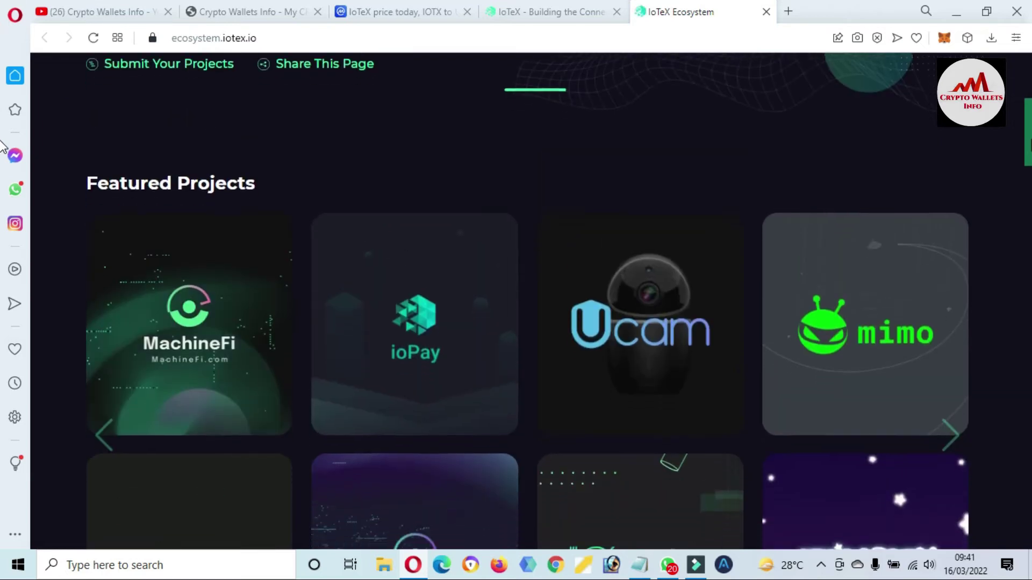
{"action": "scroll", "coordinate": [3, 166], "scroll_direction": "down", "scroll_amount": 3}
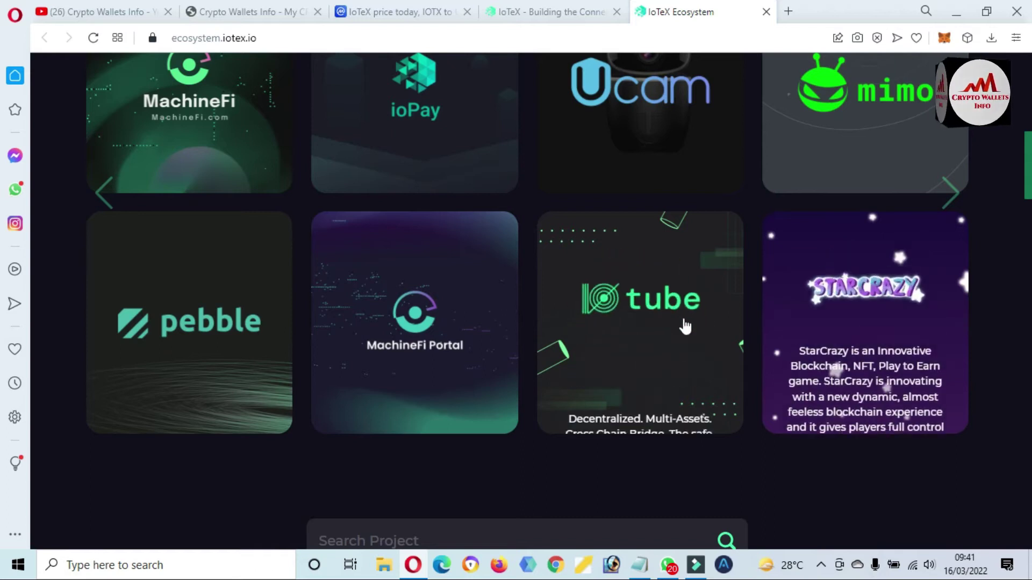
- Open the ioTube project site from the featured projects and enter its bridge app
{"action": "mouse_move", "coordinate": [688, 320]}
{"action": "left_click", "coordinate": [652, 315]}
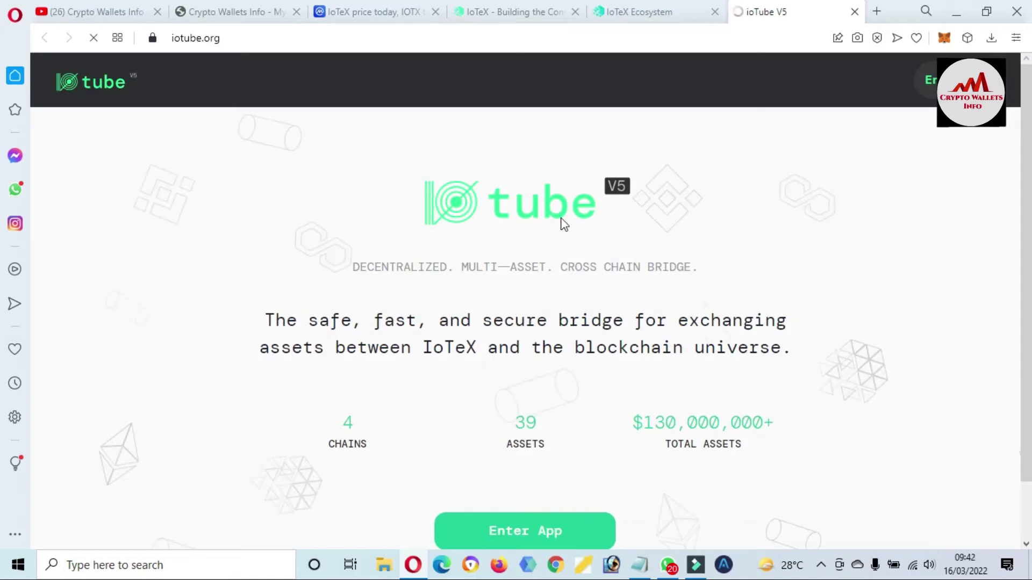
{"action": "scroll", "coordinate": [4, 183], "scroll_direction": "down", "scroll_amount": 1}
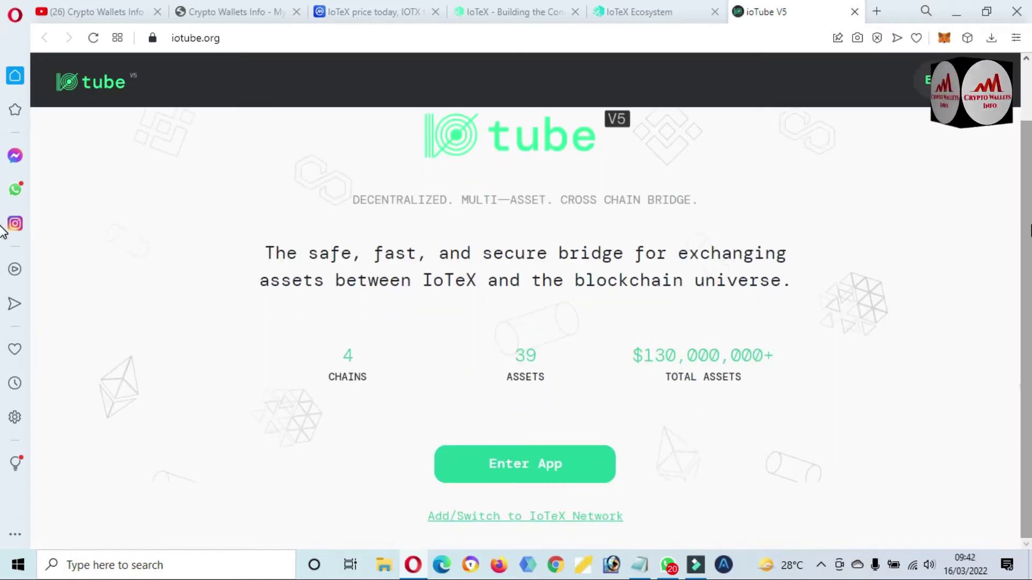
{"action": "left_click", "coordinate": [567, 456]}
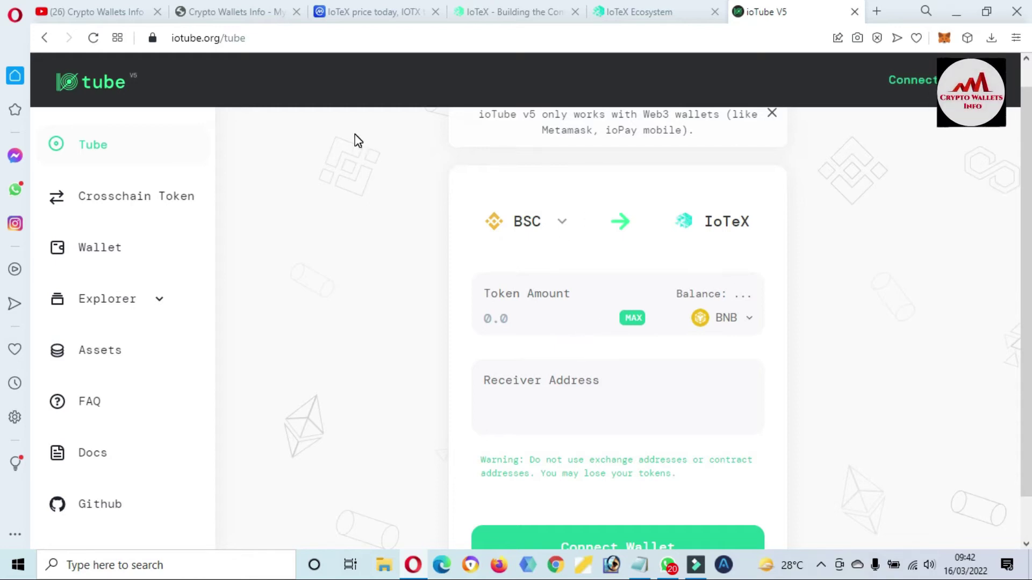
- Return to the CoinMarketCap IoTeX page and open the MetaMask wallet in its expanded full-page view
{"action": "left_click", "coordinate": [382, 9]}
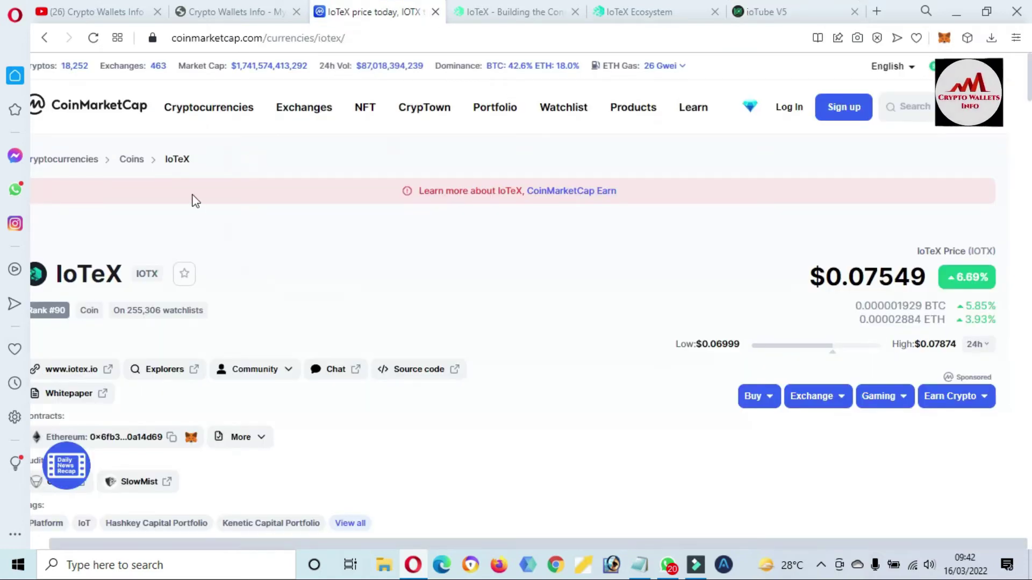
{"action": "left_click", "coordinate": [944, 39]}
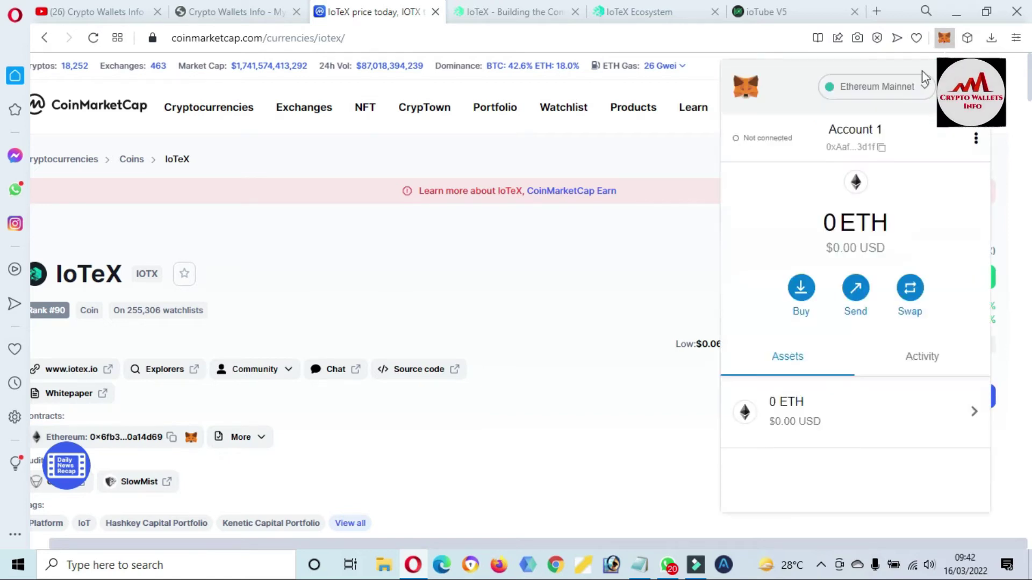
{"action": "left_click", "coordinate": [976, 140]}
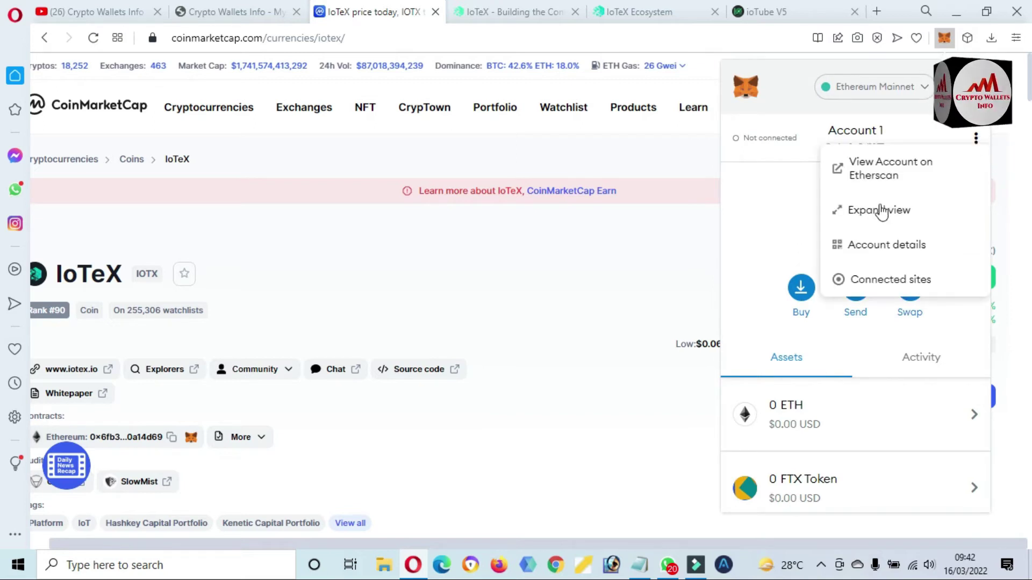
{"action": "left_click", "coordinate": [879, 211]}
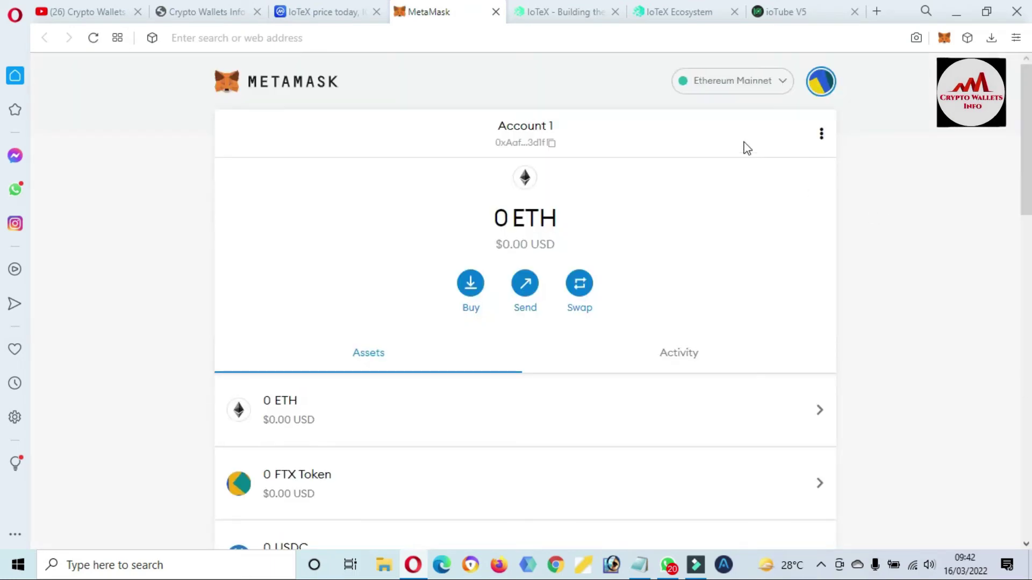
- Open the form for adding a custom network from MetaMask's network list
{"action": "left_click", "coordinate": [782, 85]}
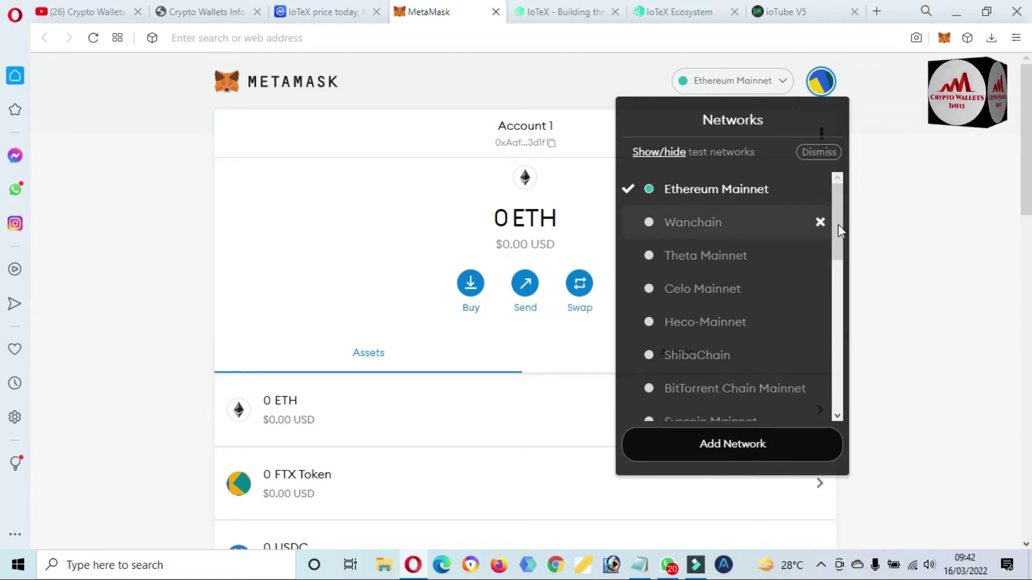
{"action": "mouse_move", "coordinate": [839, 222]}
{"action": "left_mouse_down"}
{"action": "mouse_move", "coordinate": [860, 392]}
{"action": "mouse_move", "coordinate": [844, 225]}
{"action": "left_mouse_up"}
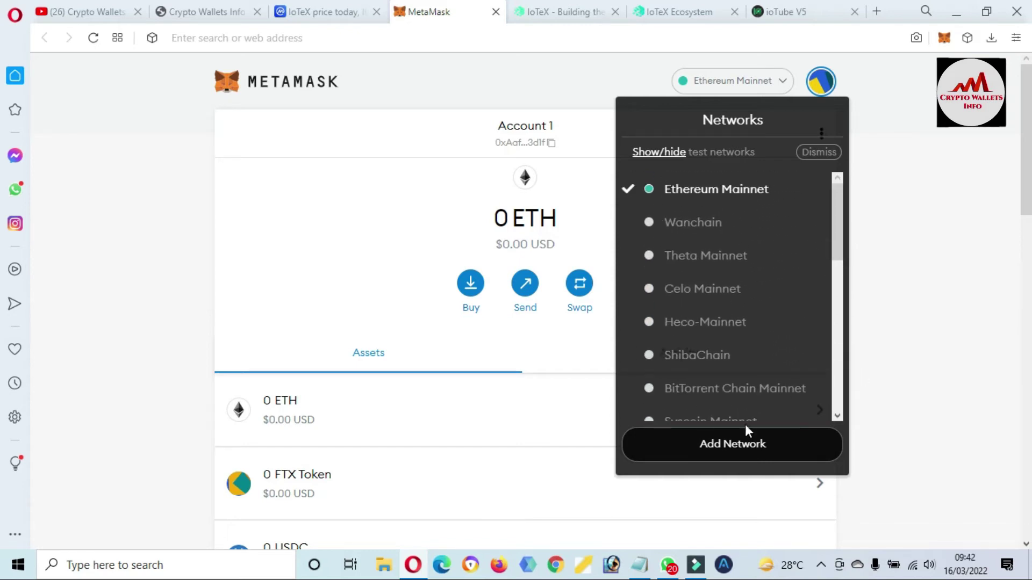
{"action": "left_click", "coordinate": [741, 447]}
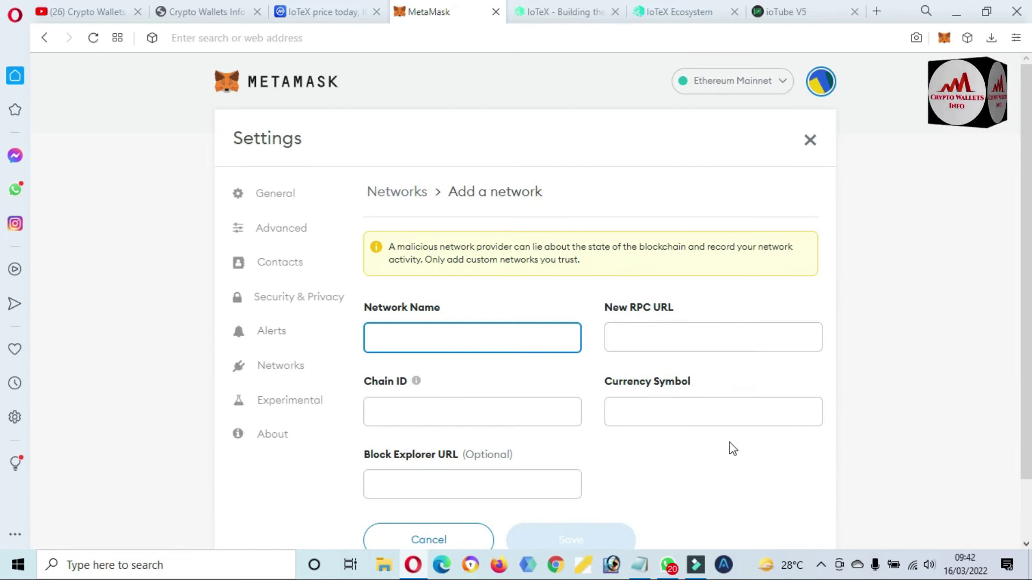
{"action": "scroll", "coordinate": [3, 221], "scroll_direction": "down", "scroll_amount": 1}
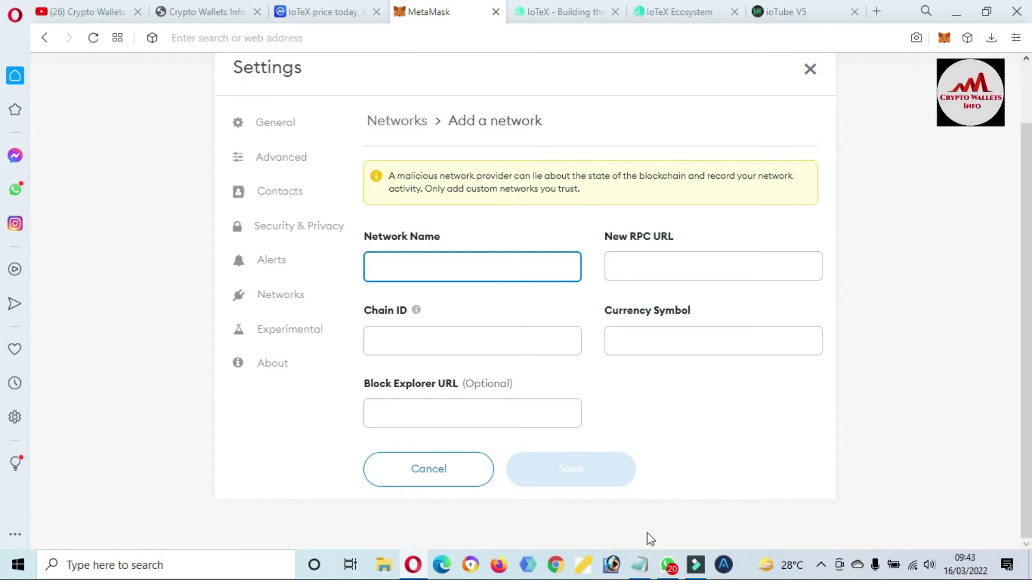
- Copy the network name from the Notepad notes and enter "IoTeX Network Mainnet" as the Network Name in MetaMask
{"action": "left_click", "coordinate": [640, 564]}
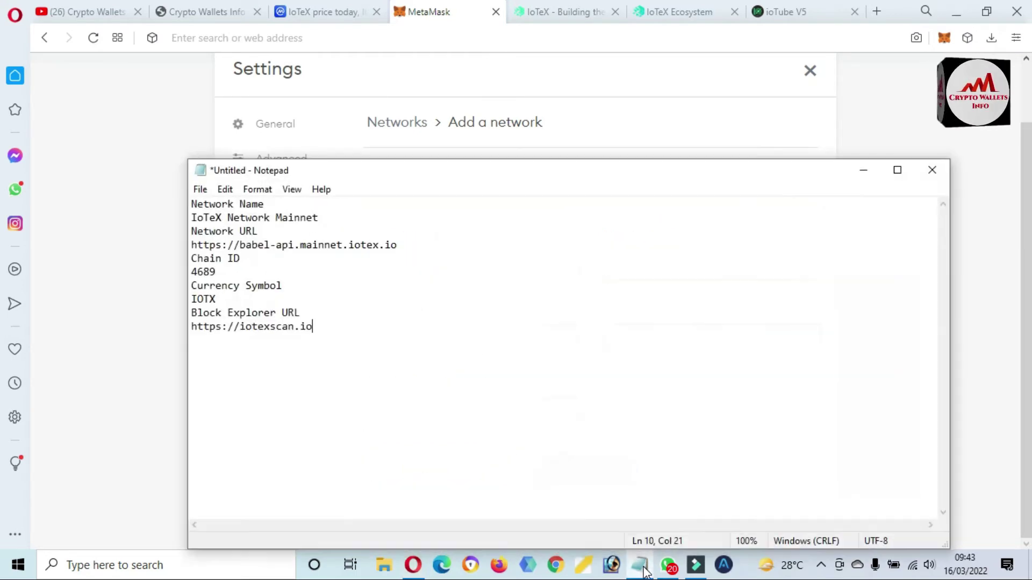
{"action": "left_click_drag", "start_coordinate": [371, 177], "coordinate": [526, 305]}
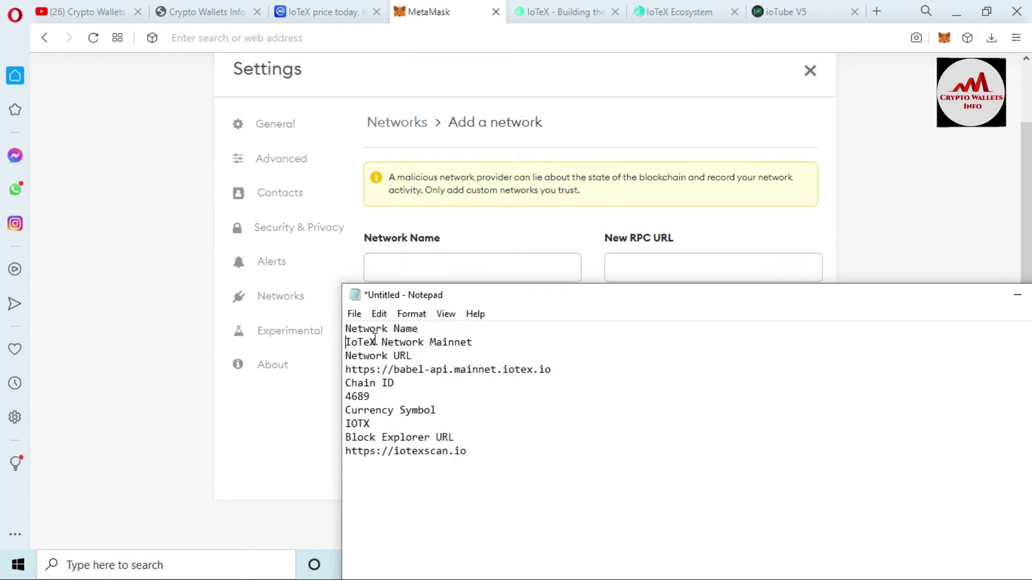
{"action": "left_click_drag", "start_coordinate": [347, 342], "coordinate": [482, 340]}
{"action": "key", "text": "ctrl+c"}
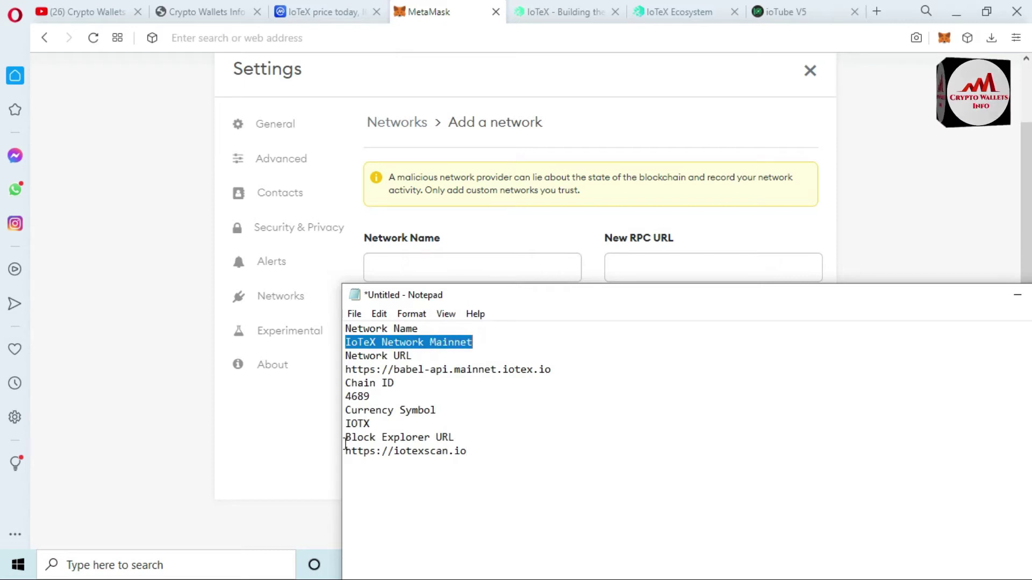
{"action": "left_click", "coordinate": [308, 464]}
{"action": "left_click", "coordinate": [398, 261]}
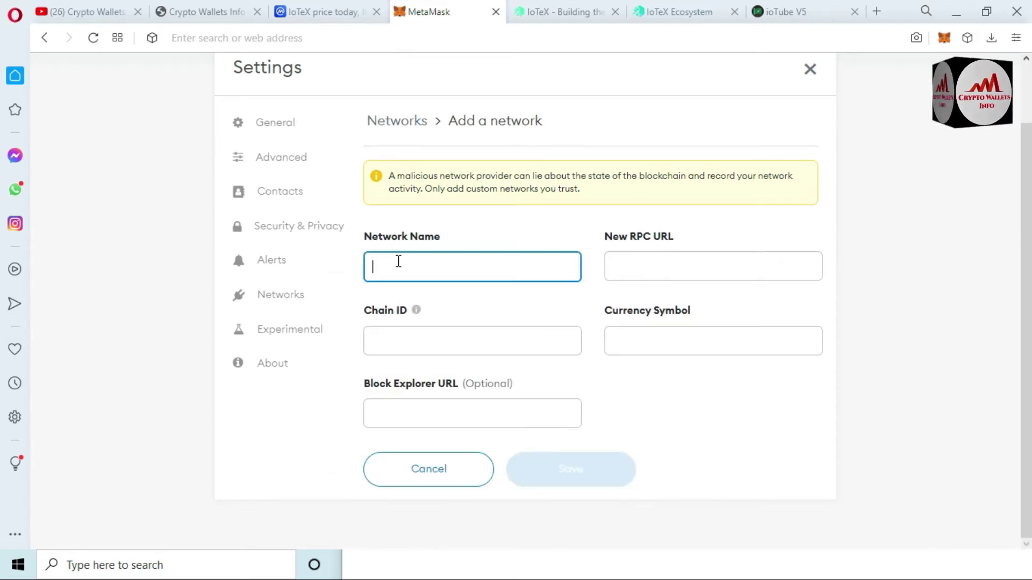
{"action": "key", "text": "ctrl+v"}
{"action": "left_click", "coordinate": [668, 259]}
{"action": "left_click", "coordinate": [613, 574]}
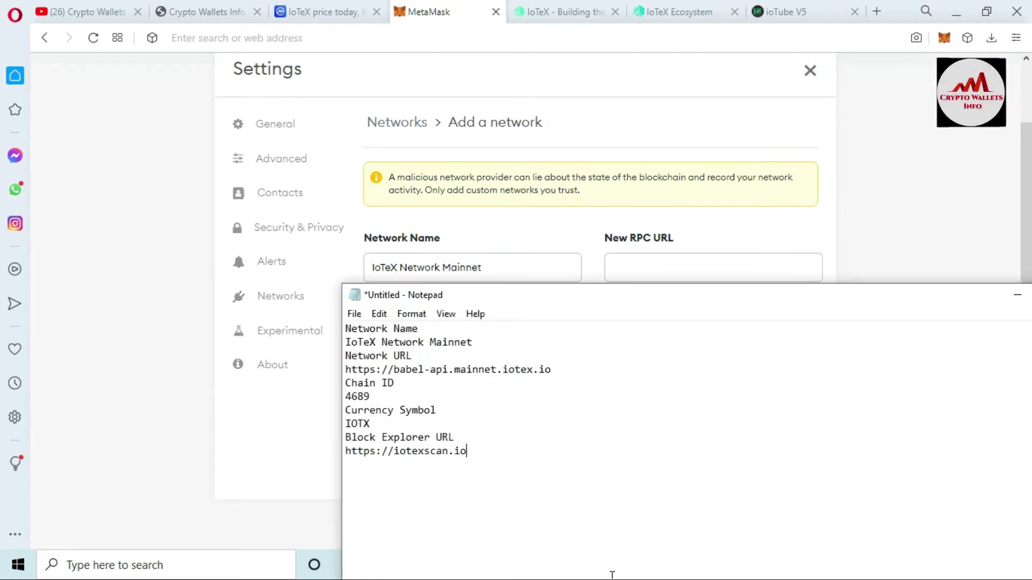
{"action": "left_click_drag", "start_coordinate": [345, 370], "coordinate": [556, 372]}
{"action": "key", "text": "ctrl+c"}
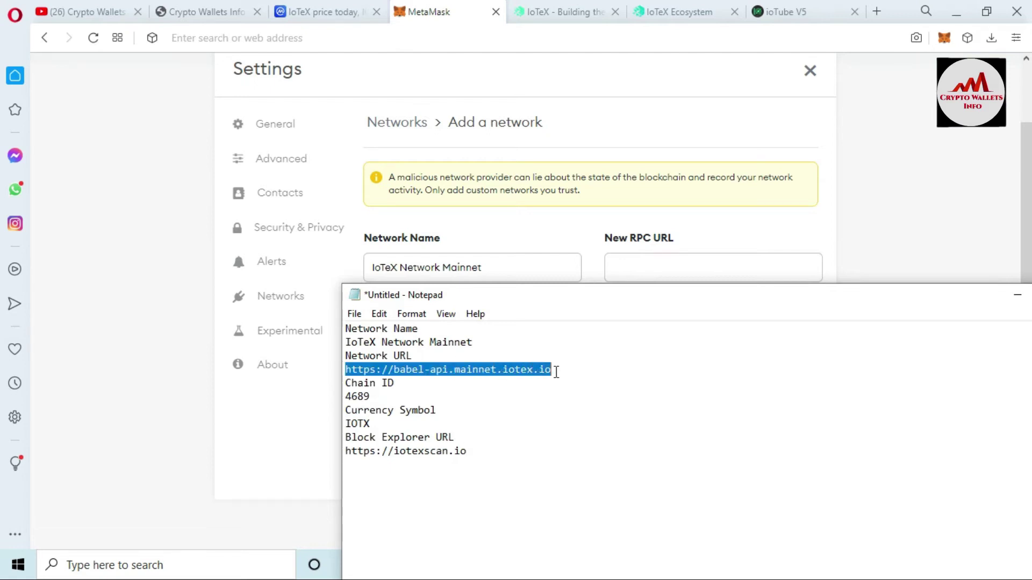
{"action": "left_click", "coordinate": [269, 459]}
{"action": "left_click", "coordinate": [646, 265]}
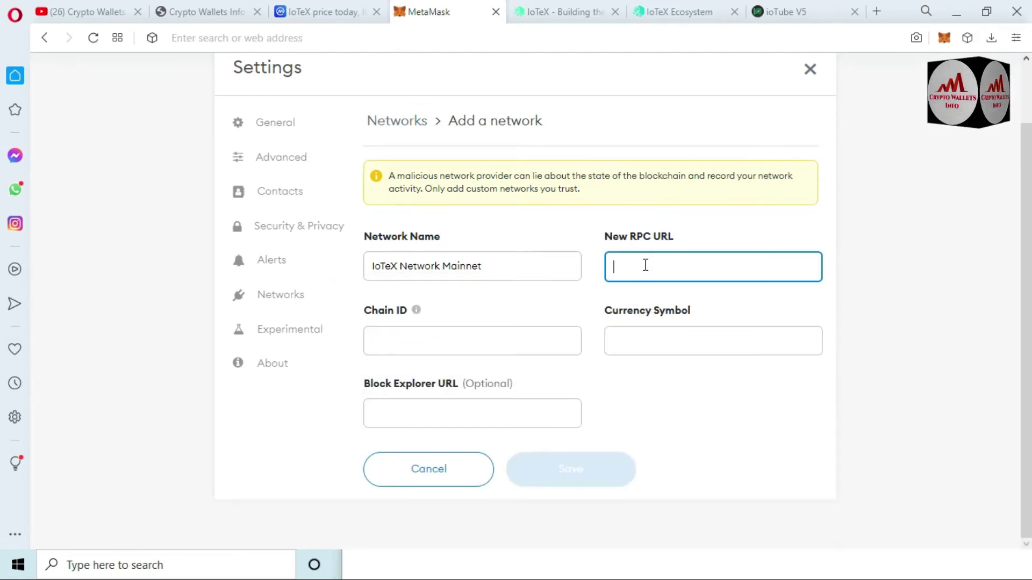
{"action": "key", "text": "ctrl+v"}
- Copy the chain ID from the Notepad notes and set the network's Chain ID to 4689
{"action": "left_click", "coordinate": [407, 346]}
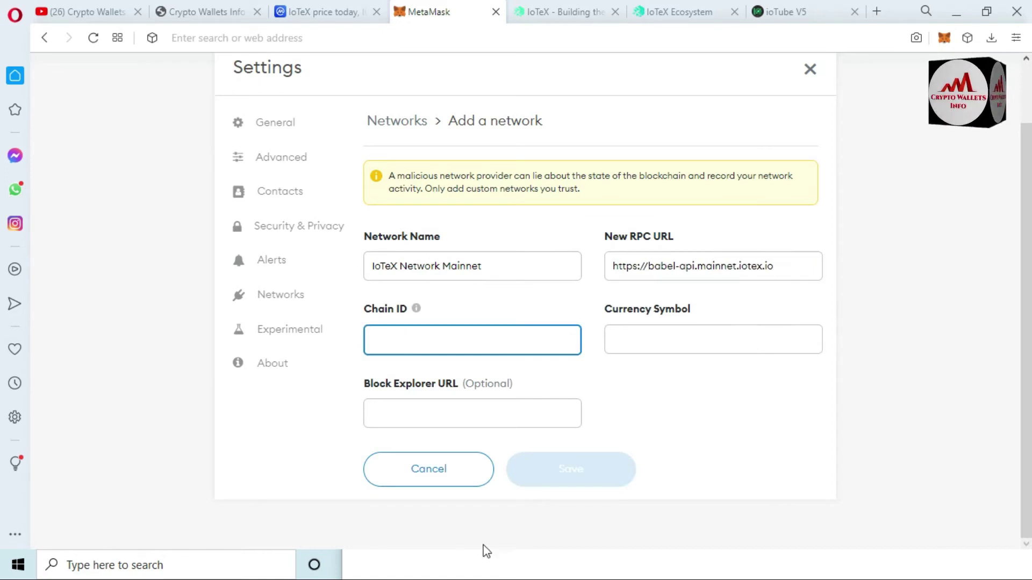
{"action": "left_click", "coordinate": [463, 575]}
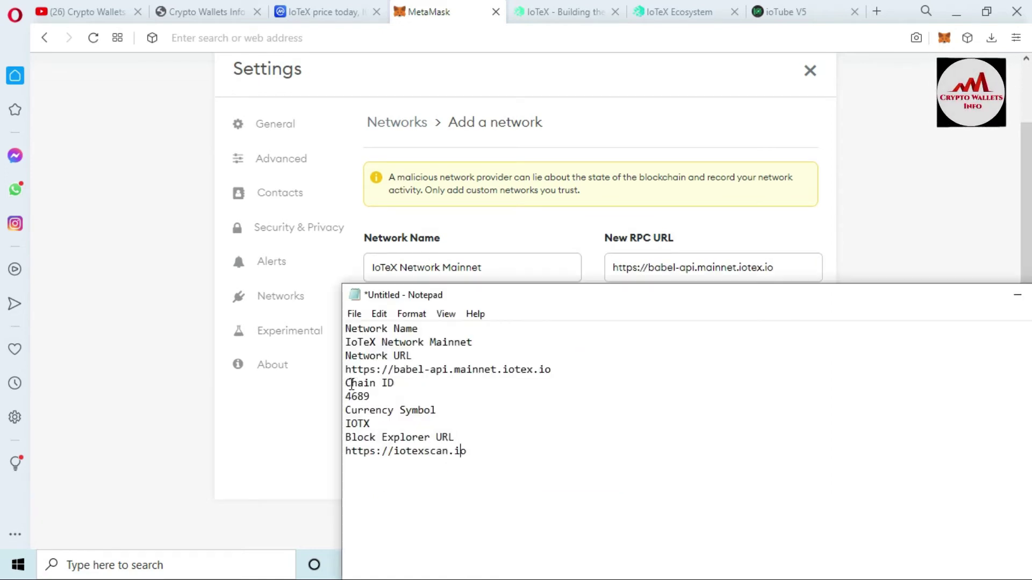
{"action": "left_click_drag", "start_coordinate": [347, 399], "coordinate": [384, 395]}
{"action": "key", "text": "ctrl+c"}
{"action": "left_click", "coordinate": [251, 454]}
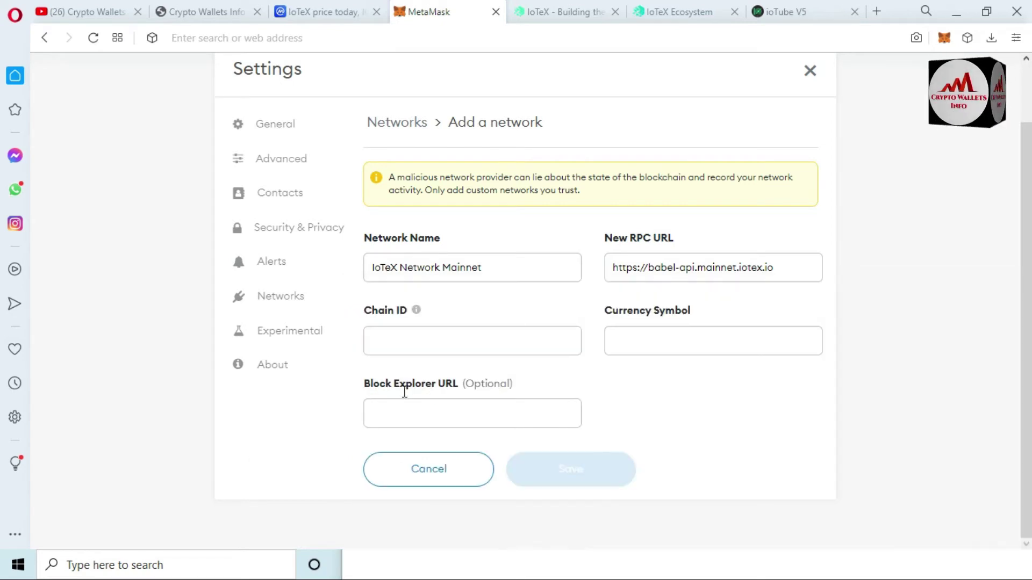
{"action": "left_click", "coordinate": [441, 342]}
{"action": "key", "text": "ctrl+v"}
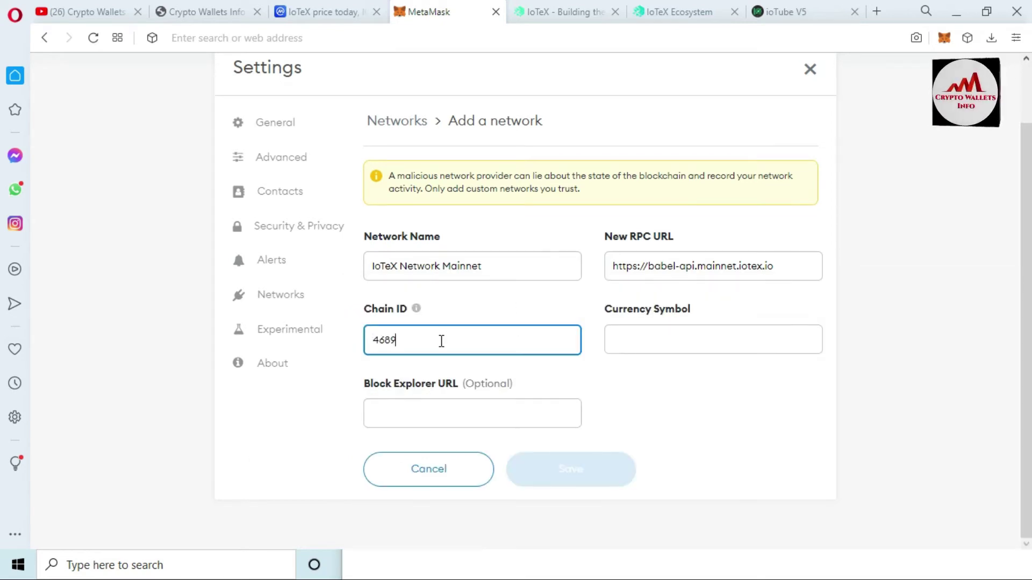
- Copy the currency symbol from the Notepad notes and set the network's Currency Symbol to IOTX
{"action": "left_click", "coordinate": [486, 564]}
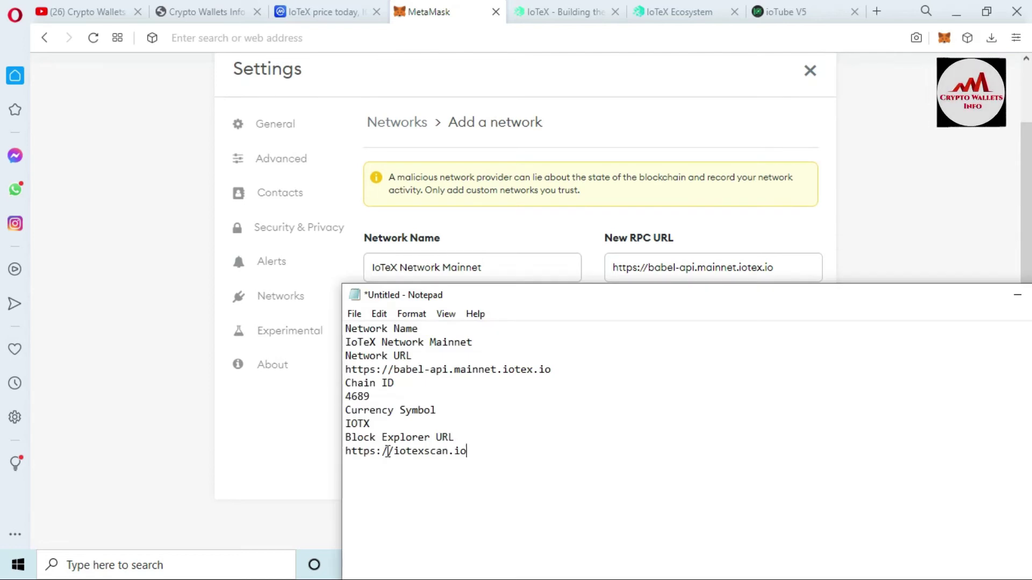
{"action": "left_click_drag", "start_coordinate": [345, 426], "coordinate": [378, 426]}
{"action": "left_click", "coordinate": [274, 477]}
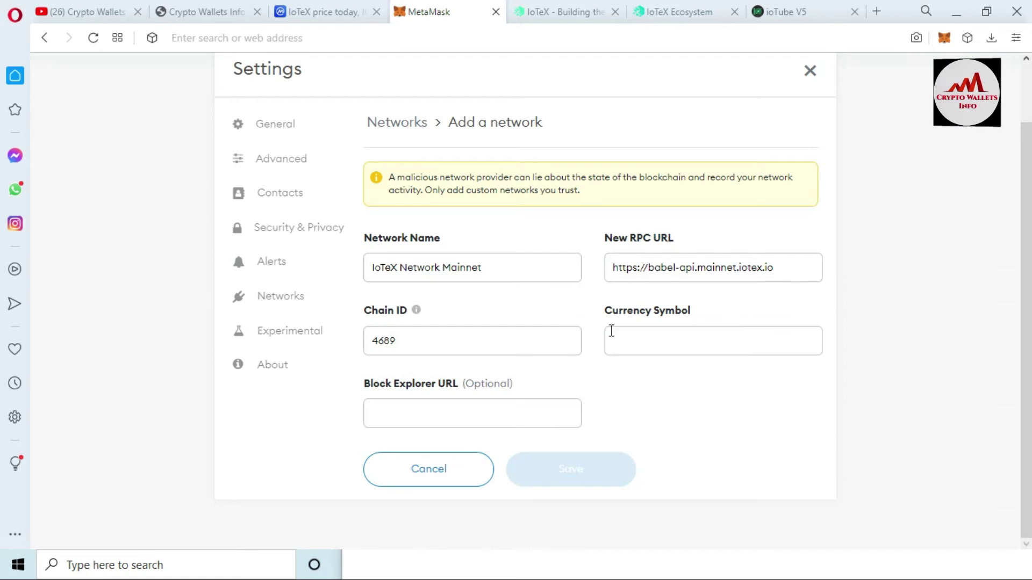
{"action": "left_click", "coordinate": [672, 331]}
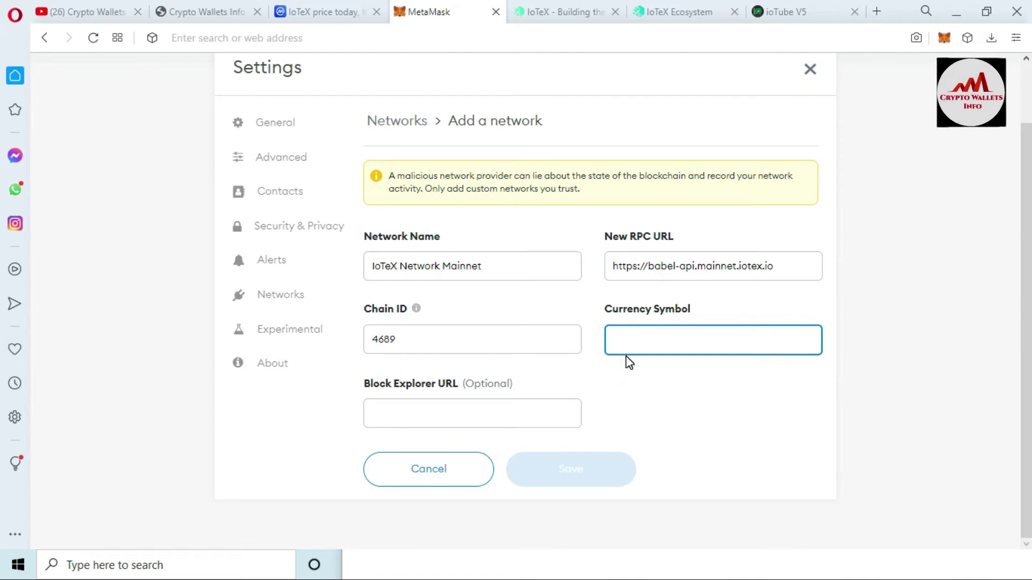
{"action": "type", "text": "IOTX"}
{"action": "left_click", "coordinate": [430, 441]}
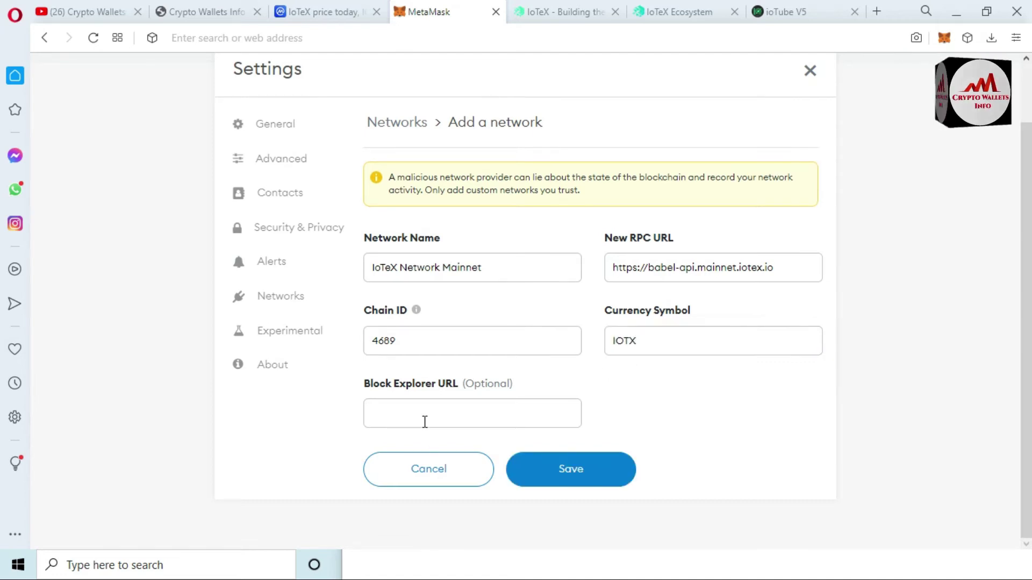
{"action": "left_click", "coordinate": [424, 422]}
{"action": "left_click", "coordinate": [468, 563]}
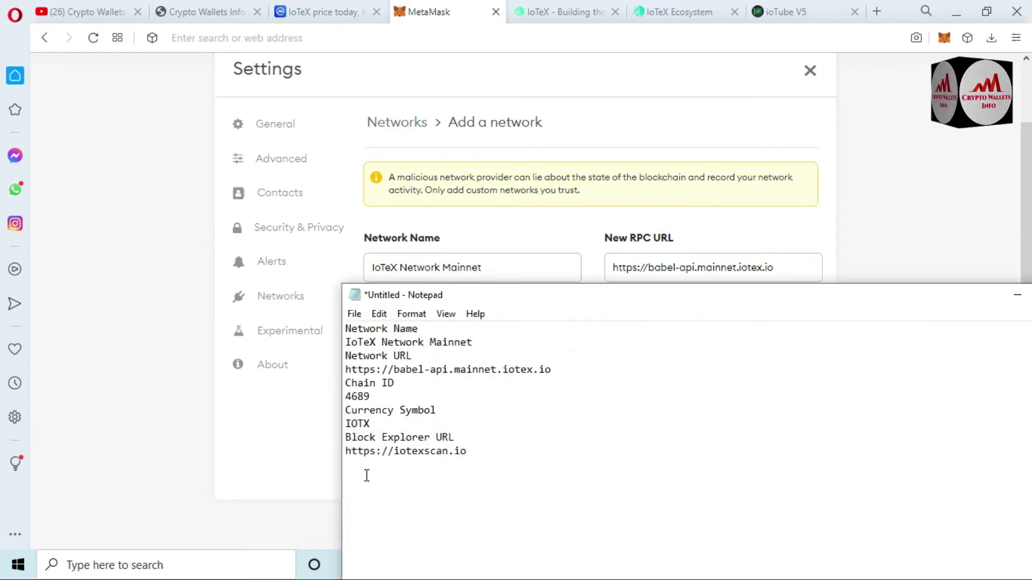
{"action": "left_click_drag", "start_coordinate": [346, 451], "coordinate": [484, 452]}
{"action": "key", "text": "ctrl+c"}
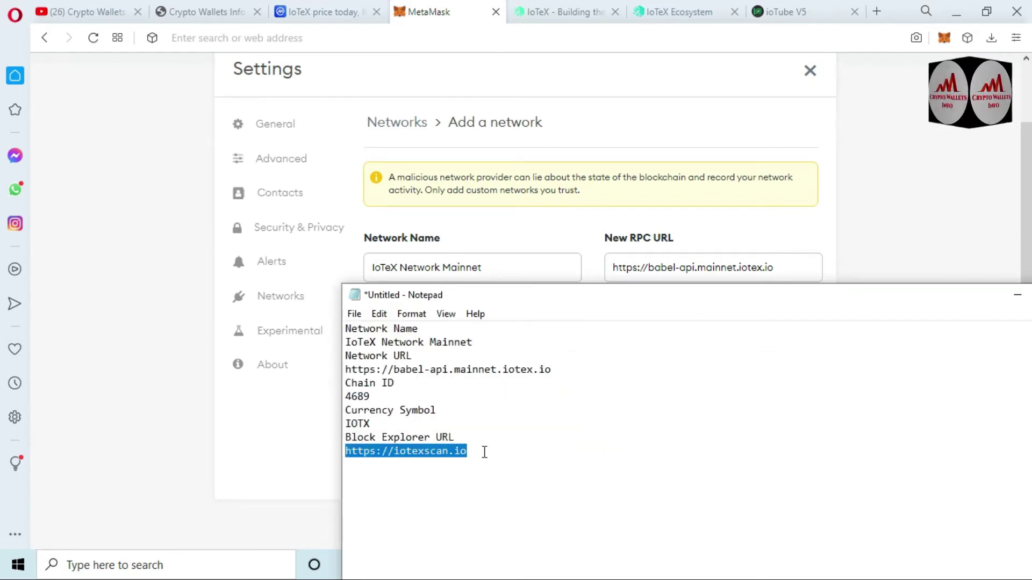
{"action": "left_click", "coordinate": [292, 484]}
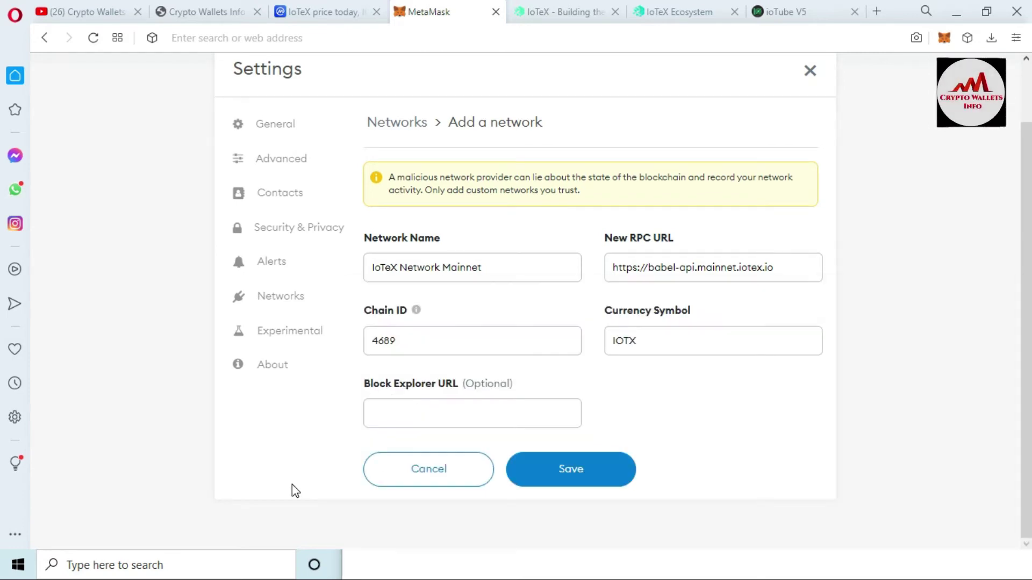
{"action": "left_click", "coordinate": [420, 415]}
{"action": "key", "text": "ctrl+v"}
- Review the entries against the Notepad notes, save the IoTeX Network Mainnet network, and check it in MetaMask's network list
{"action": "scroll", "coordinate": [3, 231], "scroll_direction": "up", "scroll_amount": 1}
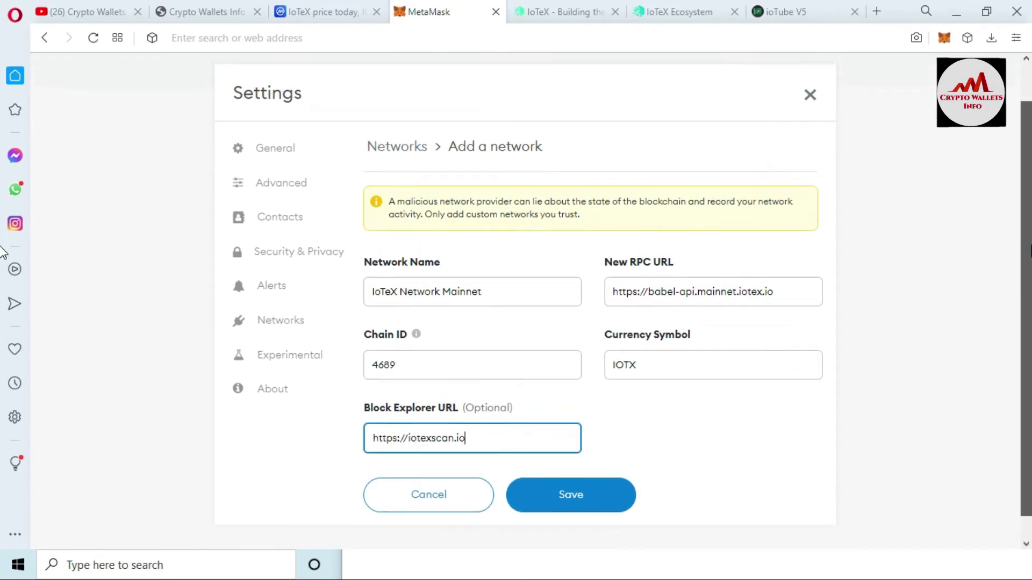
{"action": "scroll", "coordinate": [2, 231], "scroll_direction": "down", "scroll_amount": 1}
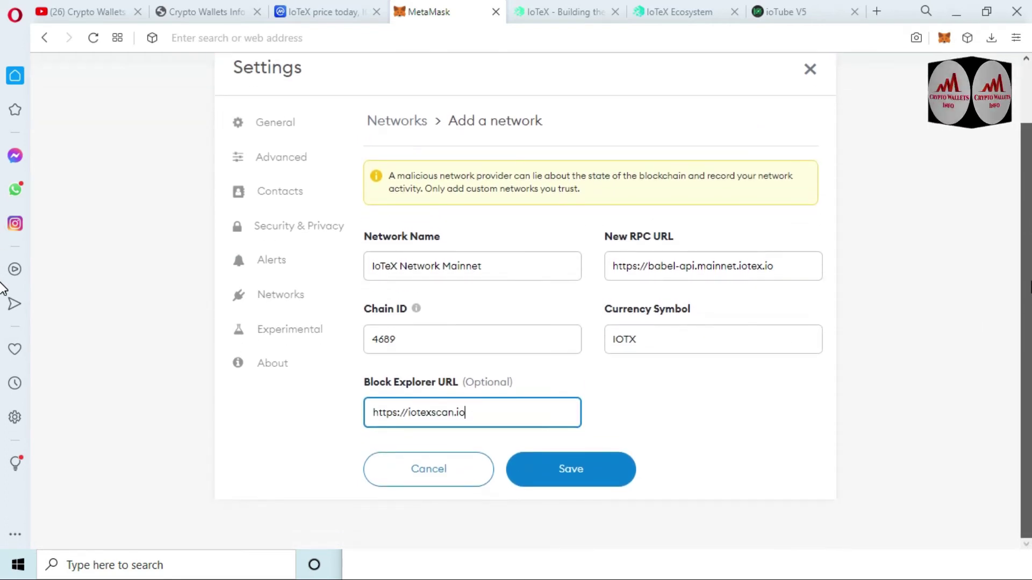
{"action": "scroll", "coordinate": [3, 272], "scroll_direction": "up", "scroll_amount": 1}
{"action": "scroll", "coordinate": [3, 252], "scroll_direction": "down", "scroll_amount": 1}
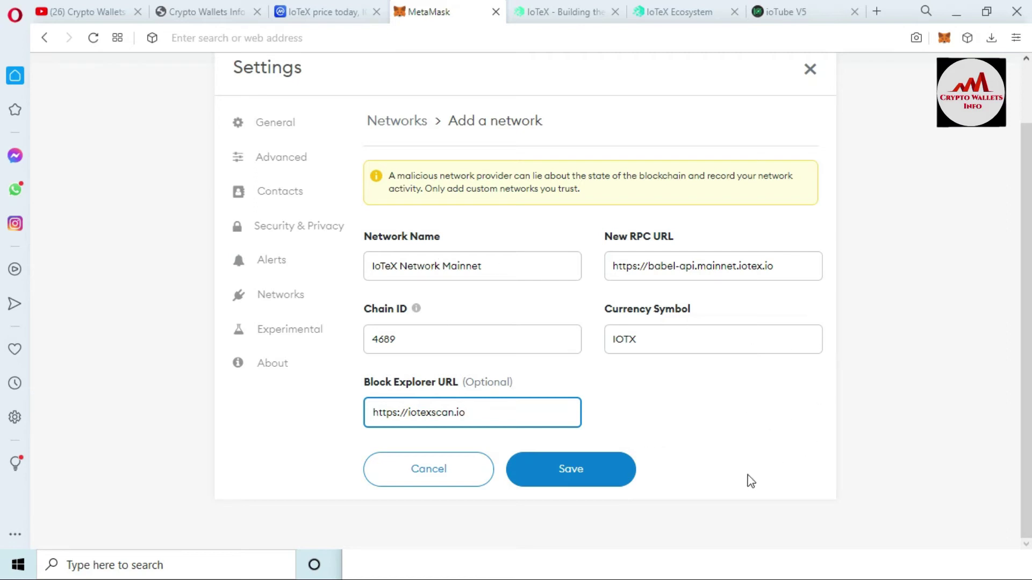
{"action": "left_click", "coordinate": [584, 570]}
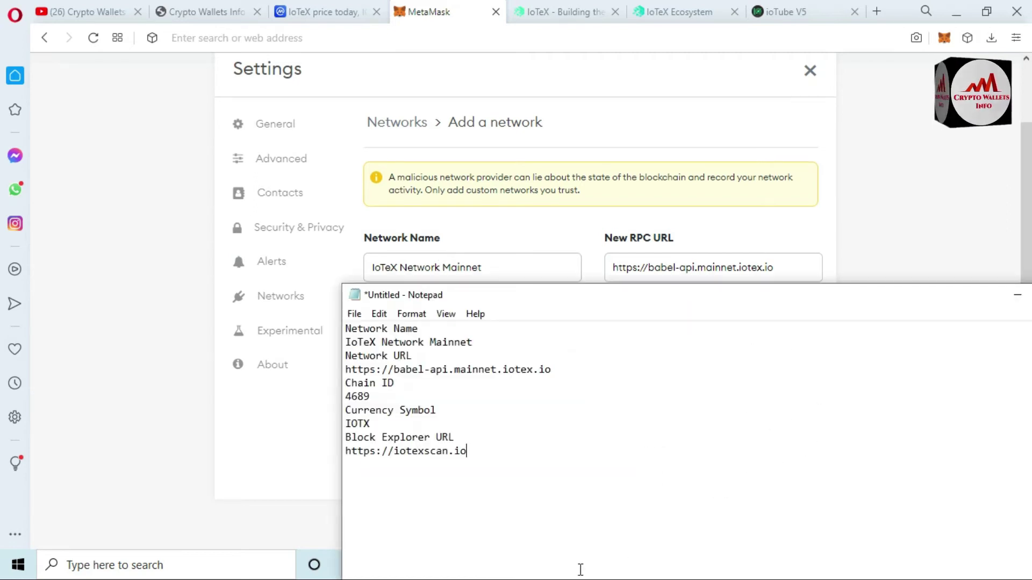
{"action": "left_click", "coordinate": [1017, 299]}
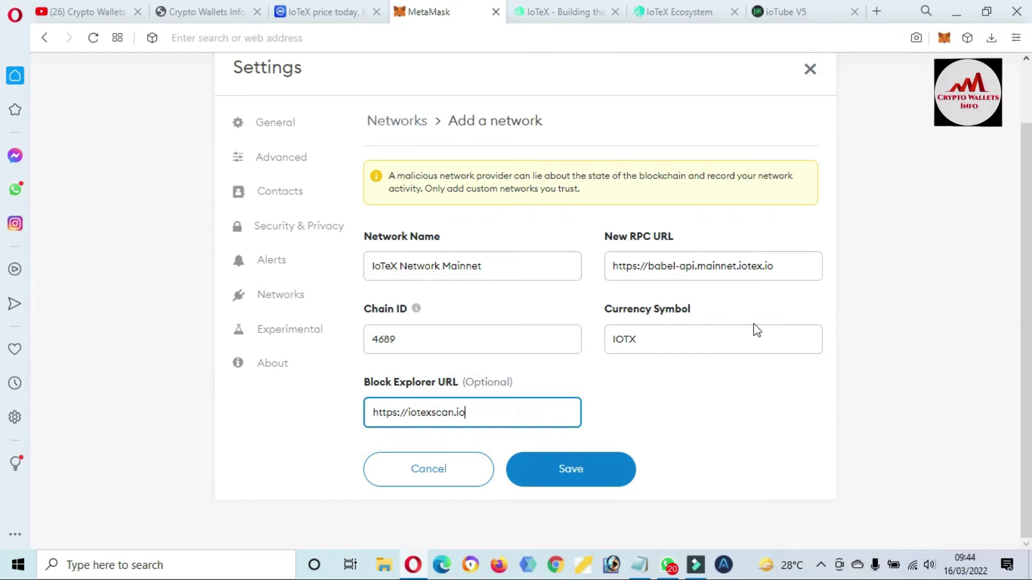
{"action": "left_click", "coordinate": [576, 472]}
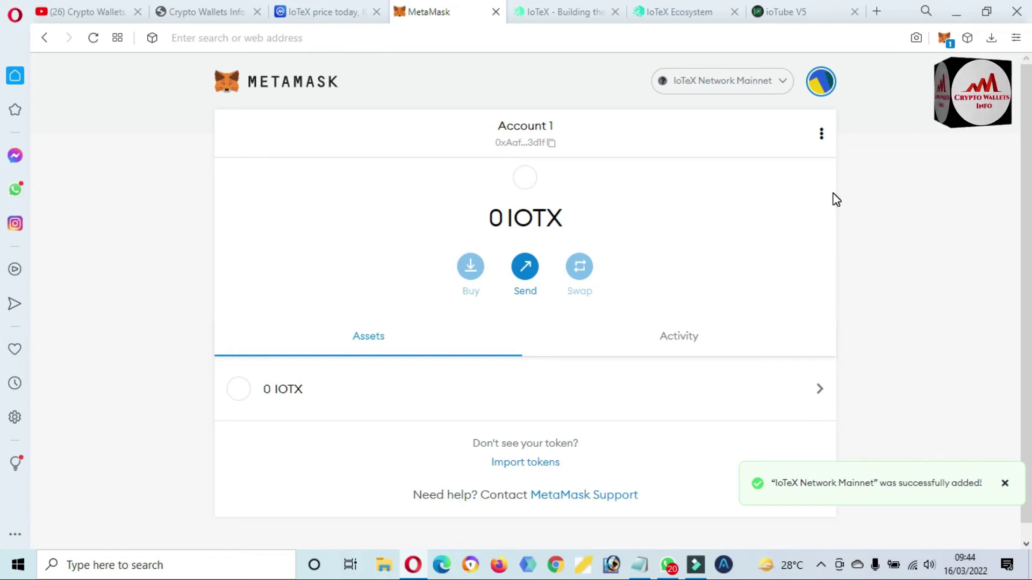
{"action": "left_click", "coordinate": [785, 84]}
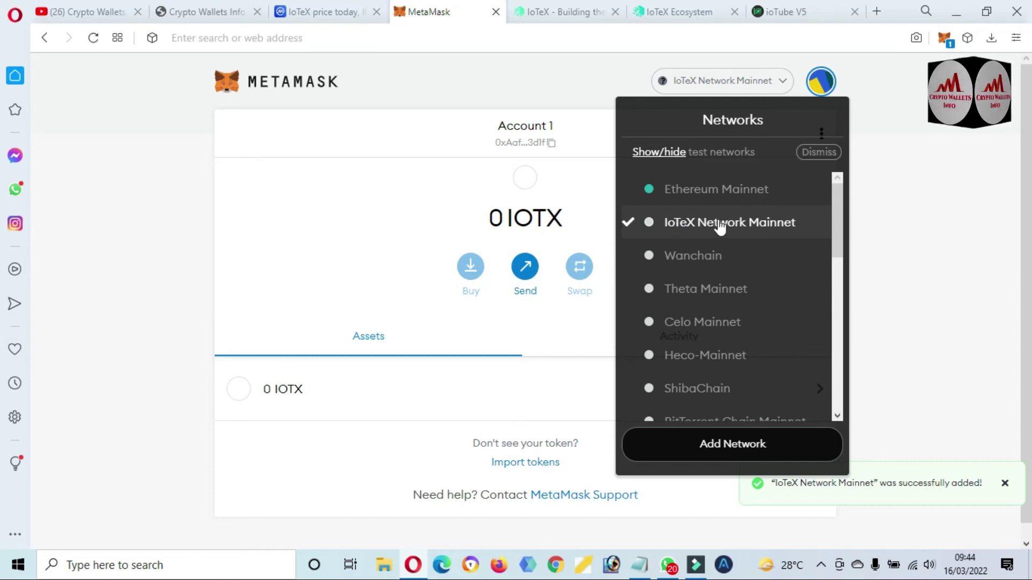
{"action": "left_click", "coordinate": [928, 220]}
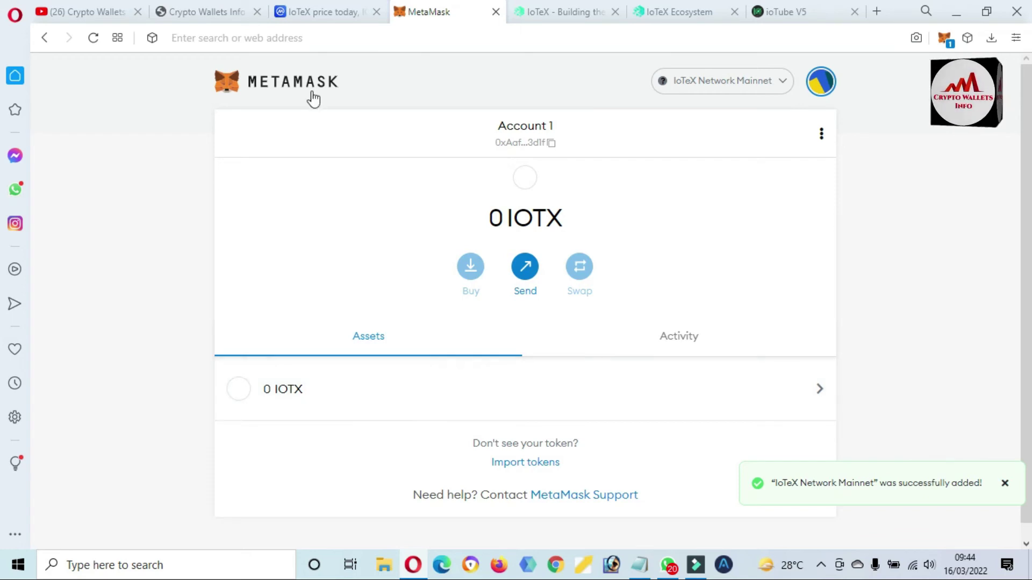
- Look at the IOTX symbol and current price on CoinMarketCap's IoTeX page, and return to MetaMask
{"action": "left_click", "coordinate": [314, 10]}
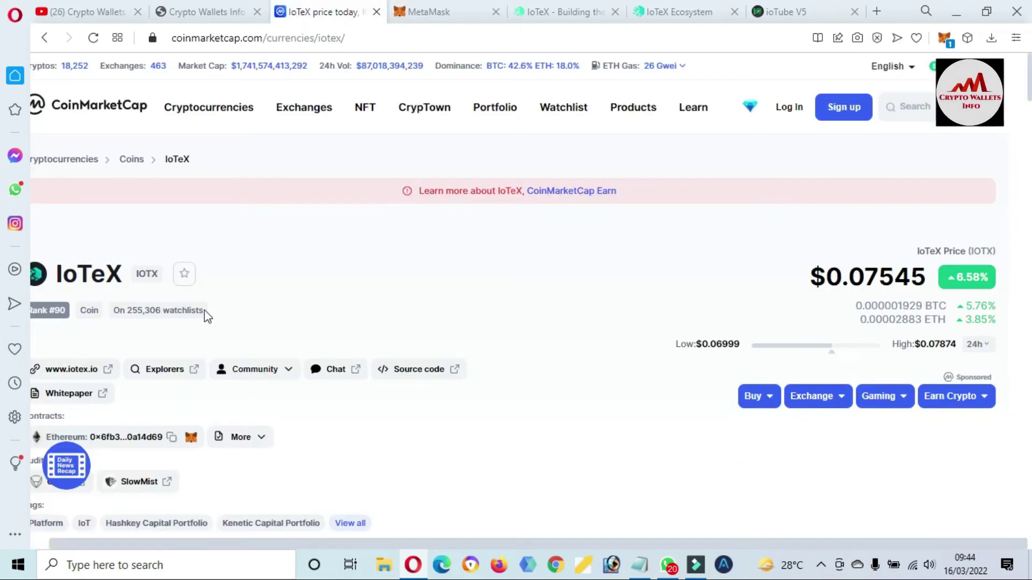
{"action": "left_click_drag", "start_coordinate": [159, 274], "coordinate": [136, 275]}
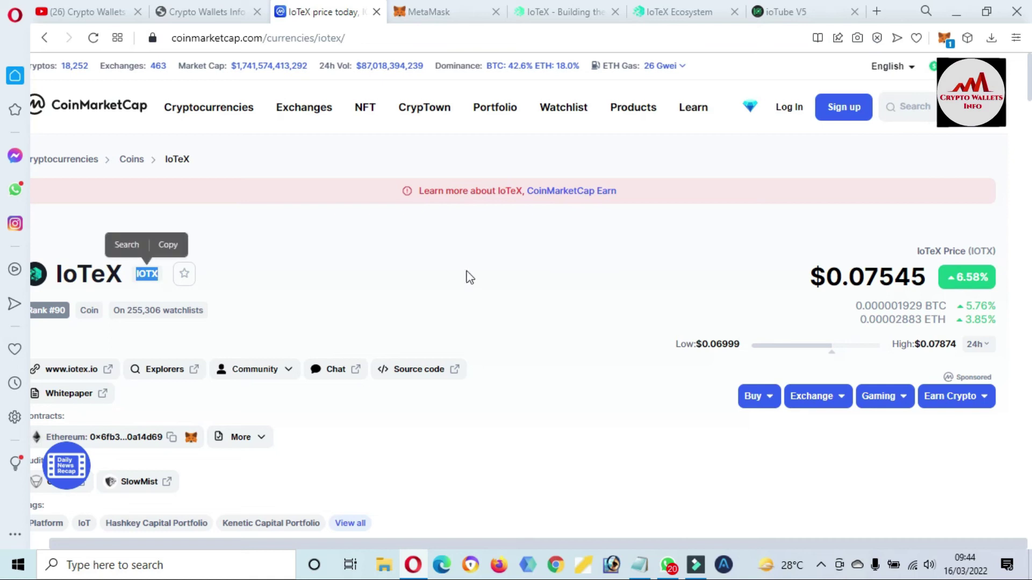
{"action": "left_click_drag", "start_coordinate": [807, 284], "coordinate": [893, 278]}
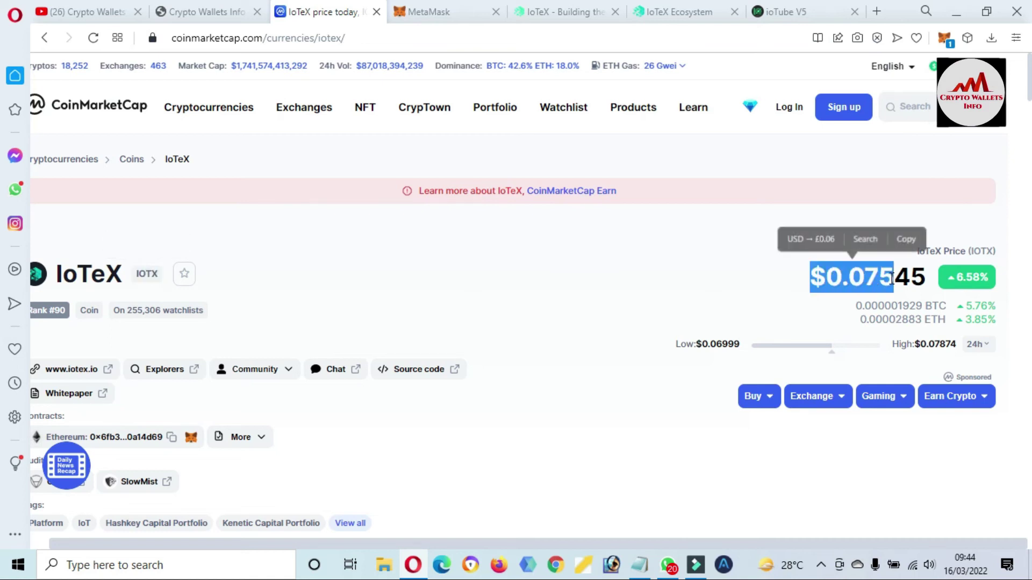
{"action": "left_click", "coordinate": [450, 15]}
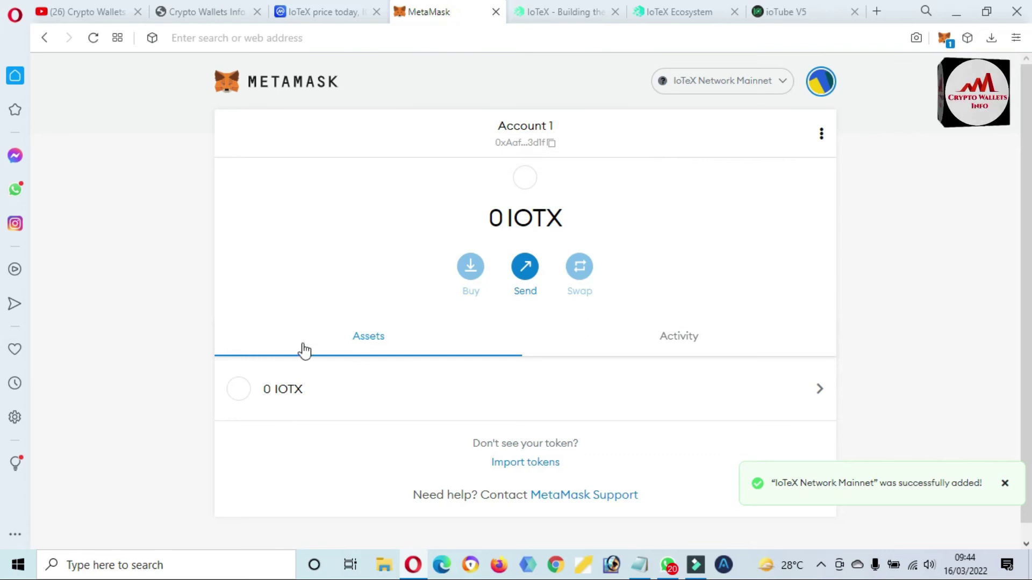
- Open the account details from the IOTX asset page and select the wallet address
{"action": "left_click", "coordinate": [311, 399]}
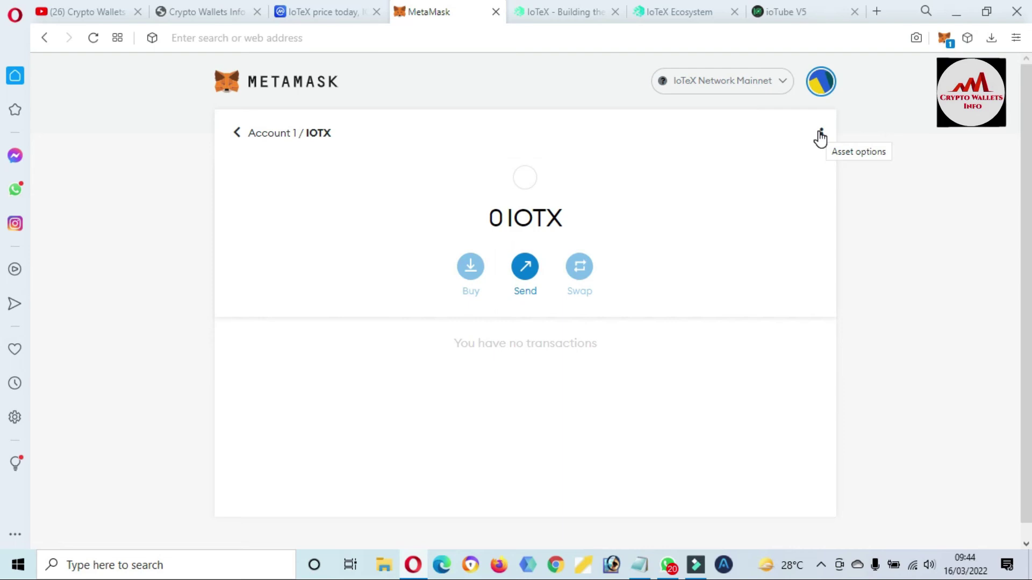
{"action": "left_click", "coordinate": [821, 134]}
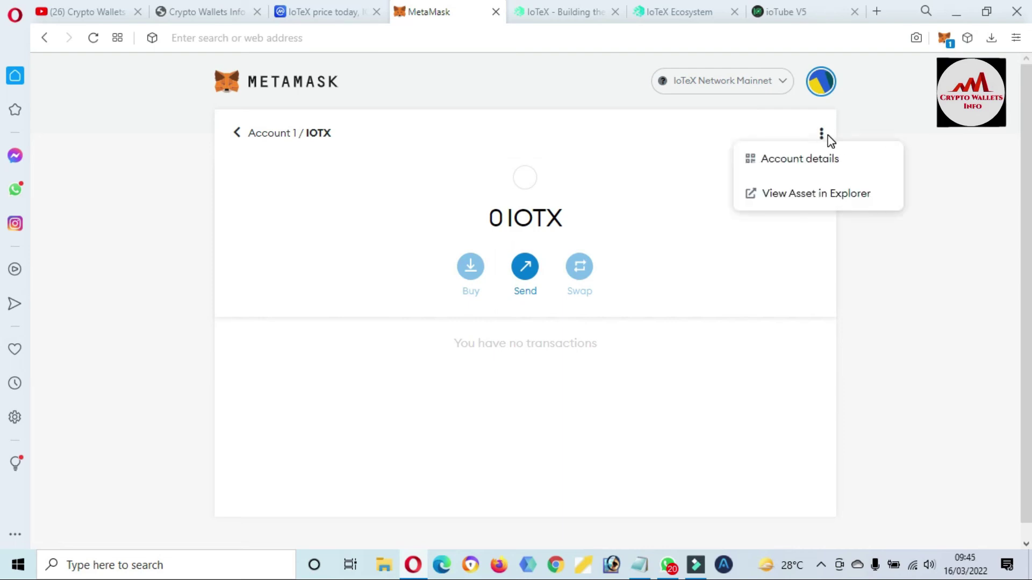
{"action": "left_click", "coordinate": [815, 164]}
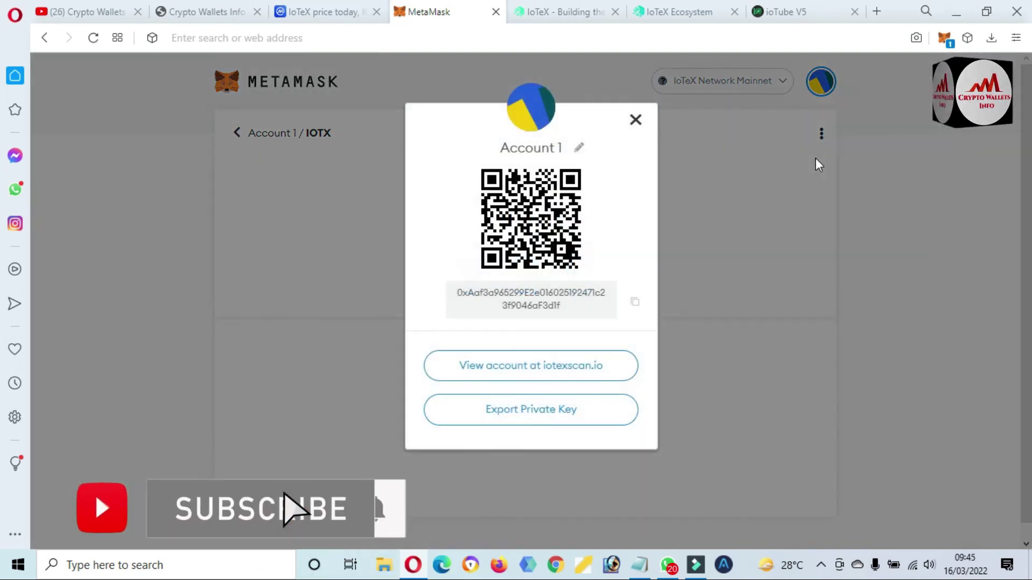
{"action": "left_click_drag", "start_coordinate": [565, 311], "coordinate": [416, 295]}
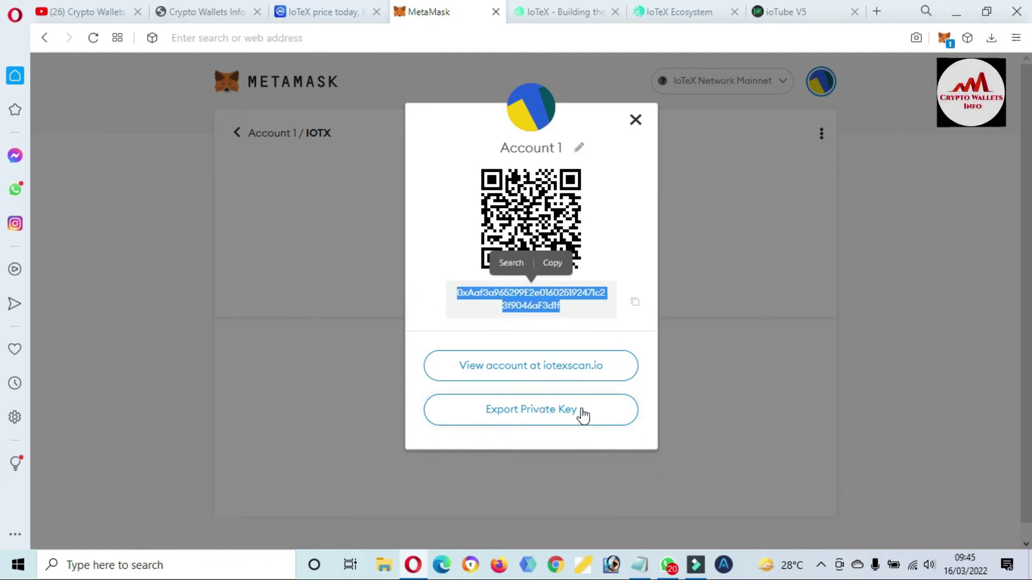
- Reveal the private key of Account 1 by entering the MetaMask password and confirming the export
{"action": "left_click", "coordinate": [533, 415]}
{"action": "left_click", "coordinate": [476, 296]}
{"action": "type", "text": "aaaaa"}
{"action": "key", "text": "BackSpace"}
{"action": "key", "text": "BackSpace"}
{"action": "key", "text": "BackSpace"}
{"action": "key", "text": "BackSpace"}
{"action": "key", "text": "BackSpace"}
{"action": "type", "text": "aaaaaaaa"}
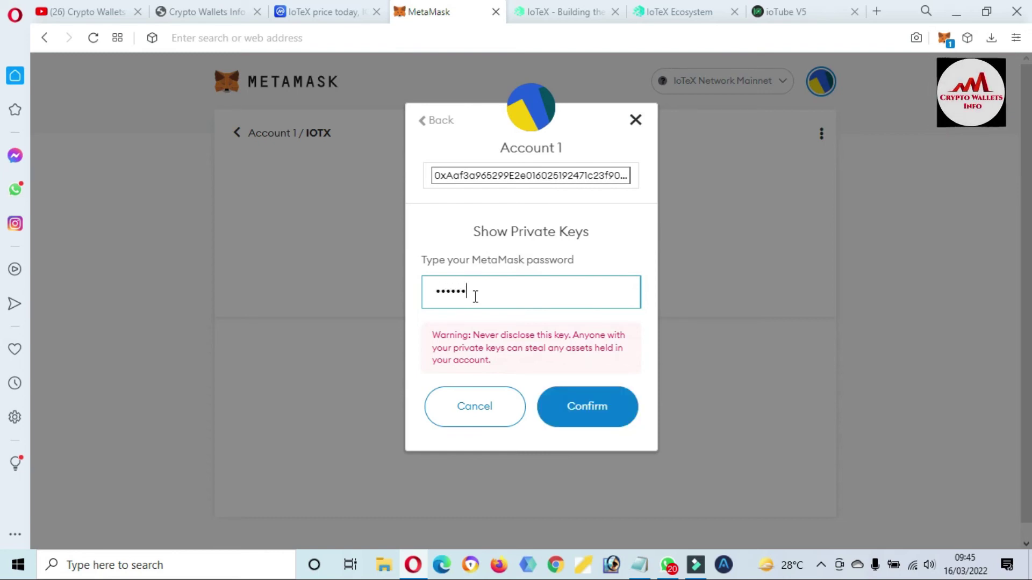
{"action": "type", "text": "aaaaa"}
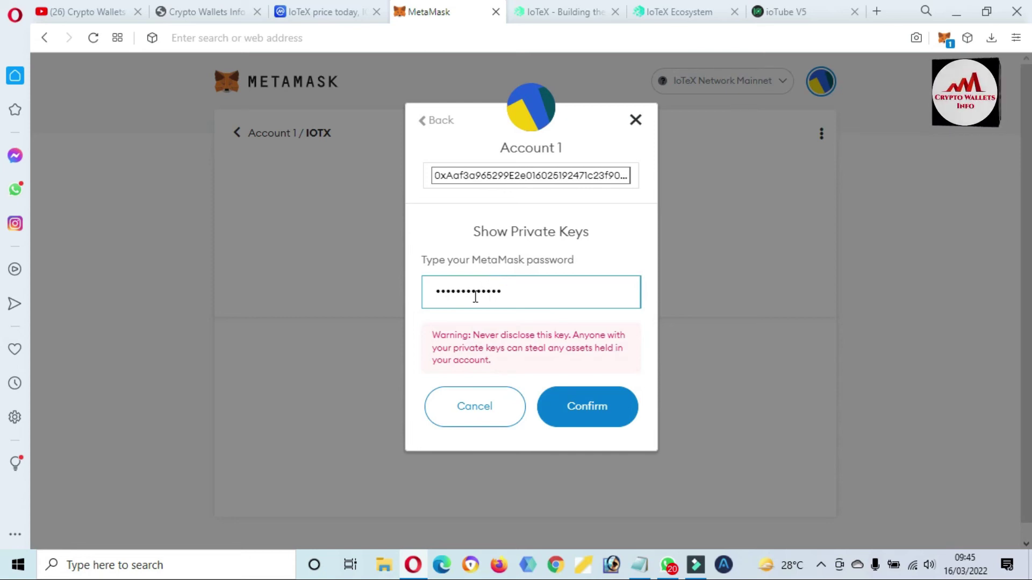
{"action": "left_click", "coordinate": [588, 408]}
- Select the revealed private key and close the account dialog
{"action": "left_click", "coordinate": [495, 318]}
{"action": "mouse_move", "coordinate": [495, 317]}
{"action": "left_mouse_down"}
{"action": "mouse_move", "coordinate": [421, 299]}
{"action": "mouse_move", "coordinate": [485, 319]}
{"action": "left_mouse_up"}
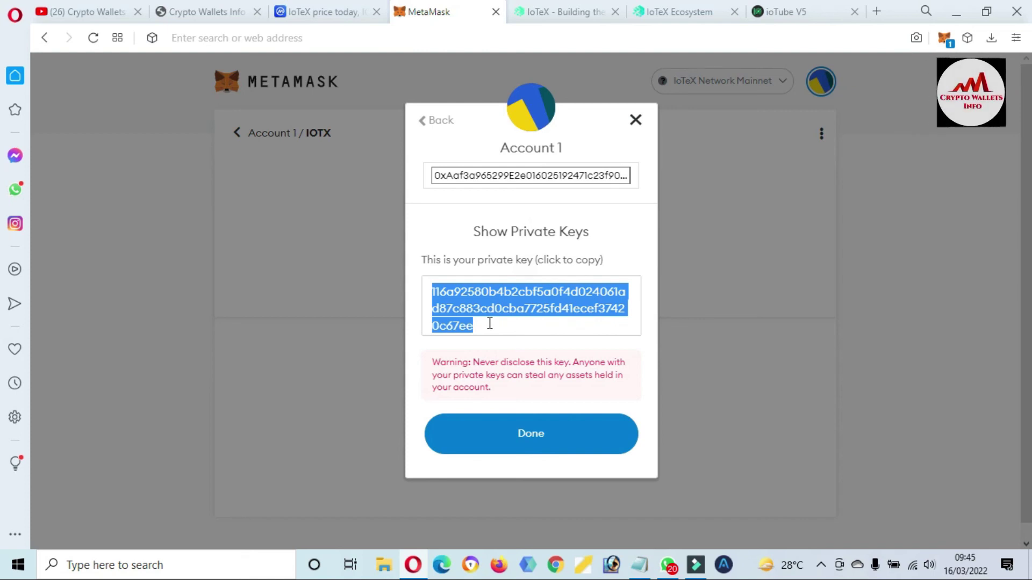
{"action": "left_click", "coordinate": [636, 120]}
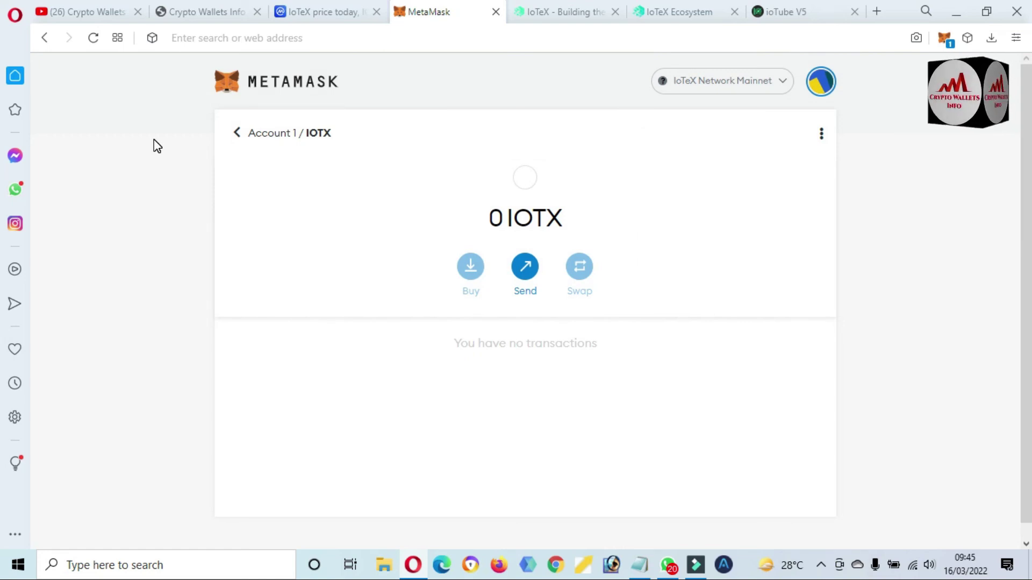
- Look over the Crypto Wallets Info YouTube channel page and switch to the cryptowalletsinfo.com website
{"action": "left_click", "coordinate": [93, 3]}
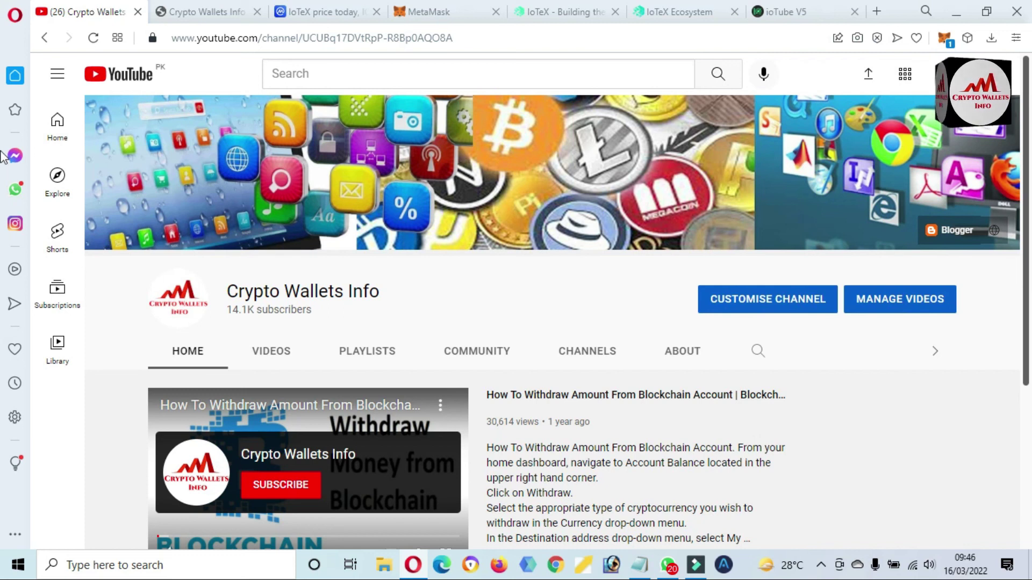
{"action": "left_click_drag", "start_coordinate": [228, 290], "coordinate": [398, 295]}
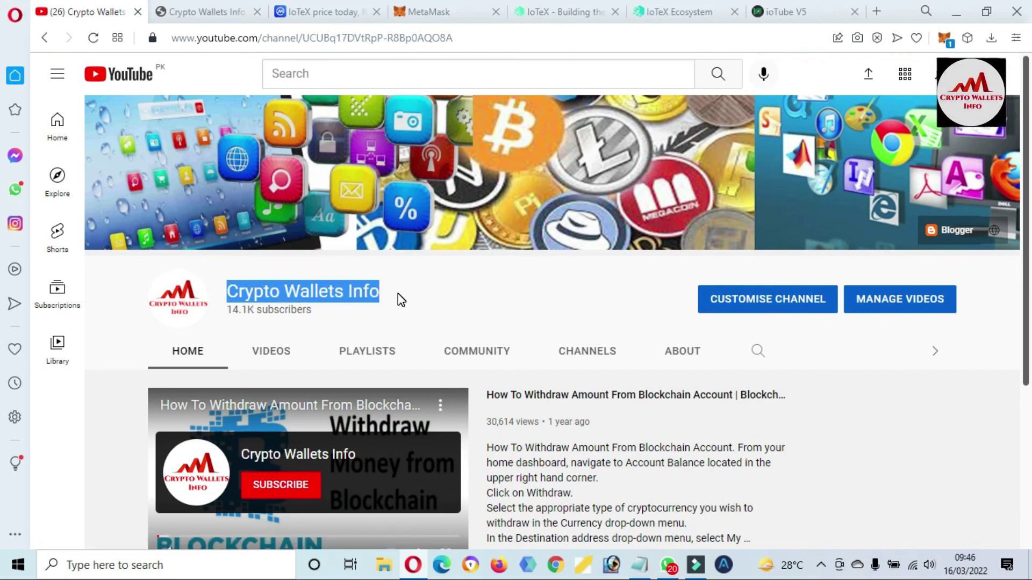
{"action": "left_click", "coordinate": [438, 300]}
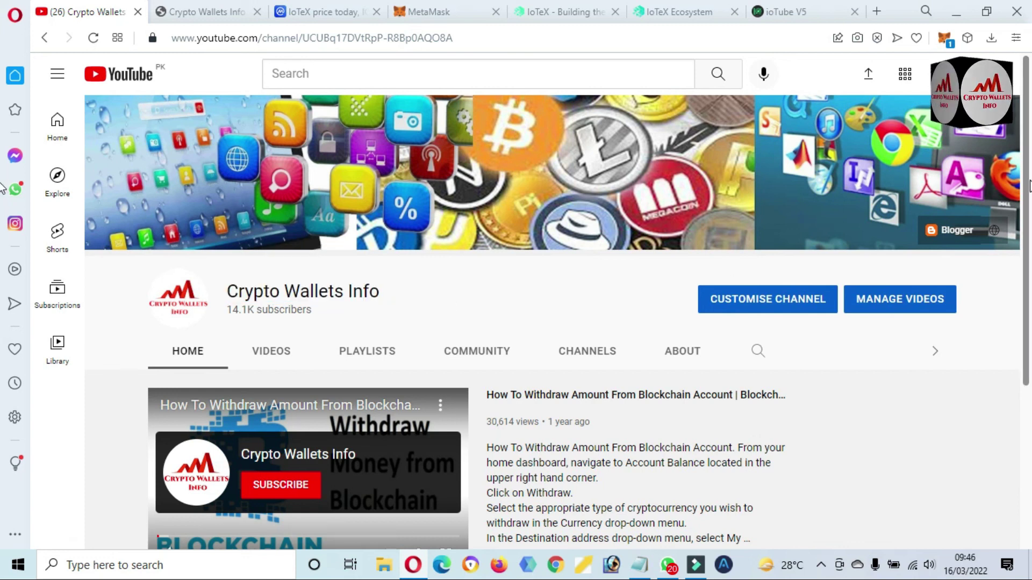
{"action": "scroll", "coordinate": [3, 375], "scroll_direction": "down", "scroll_amount": 4}
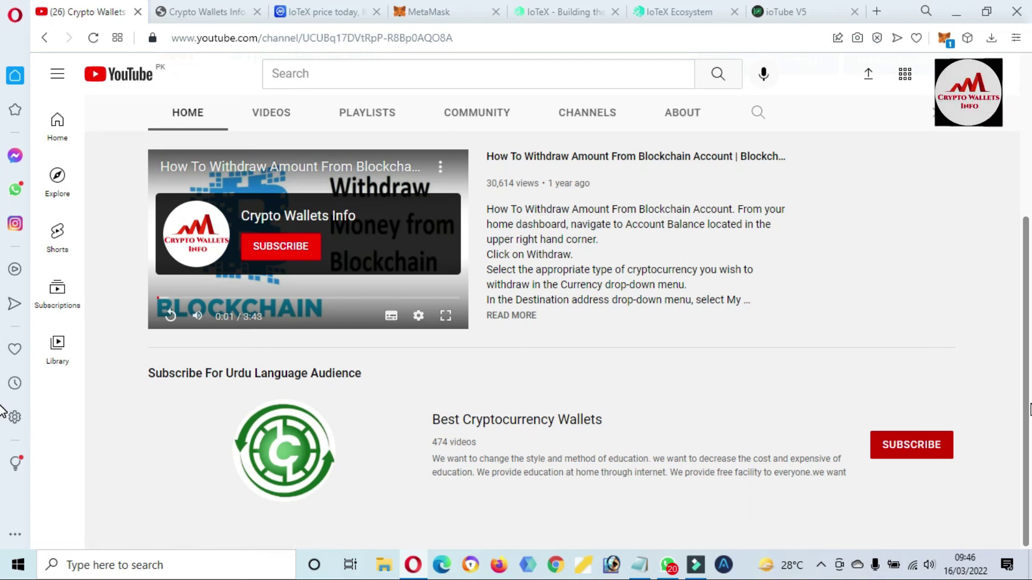
{"action": "scroll", "coordinate": [3, 334], "scroll_direction": "up", "scroll_amount": 5}
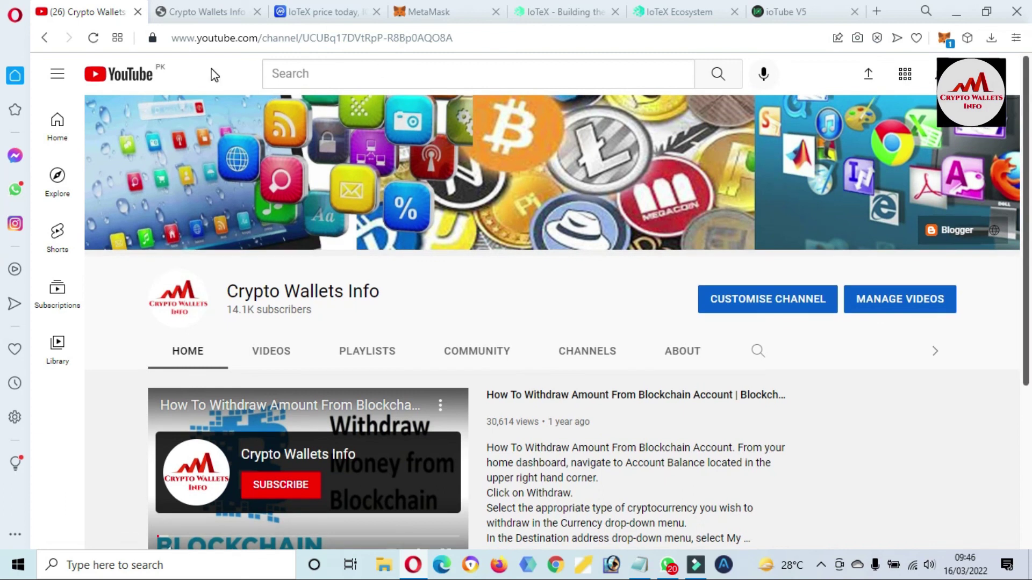
{"action": "left_click", "coordinate": [209, 10]}
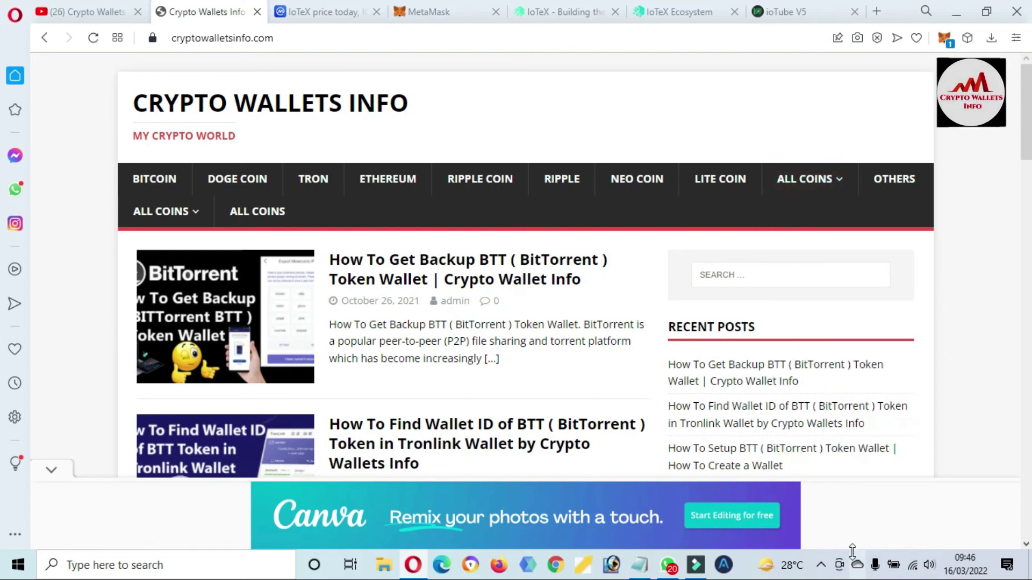
{"action": "left_click", "coordinate": [821, 565]}
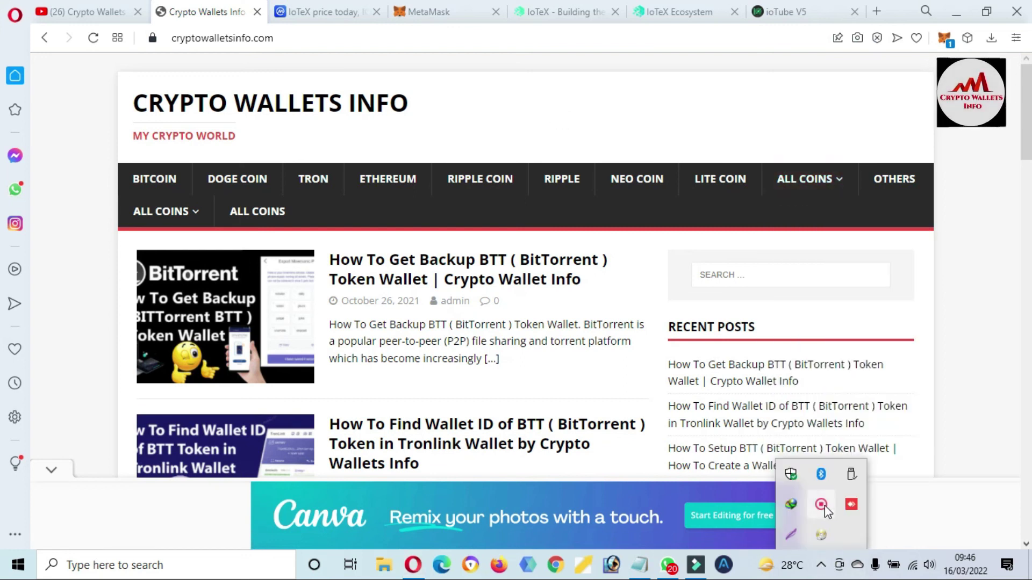